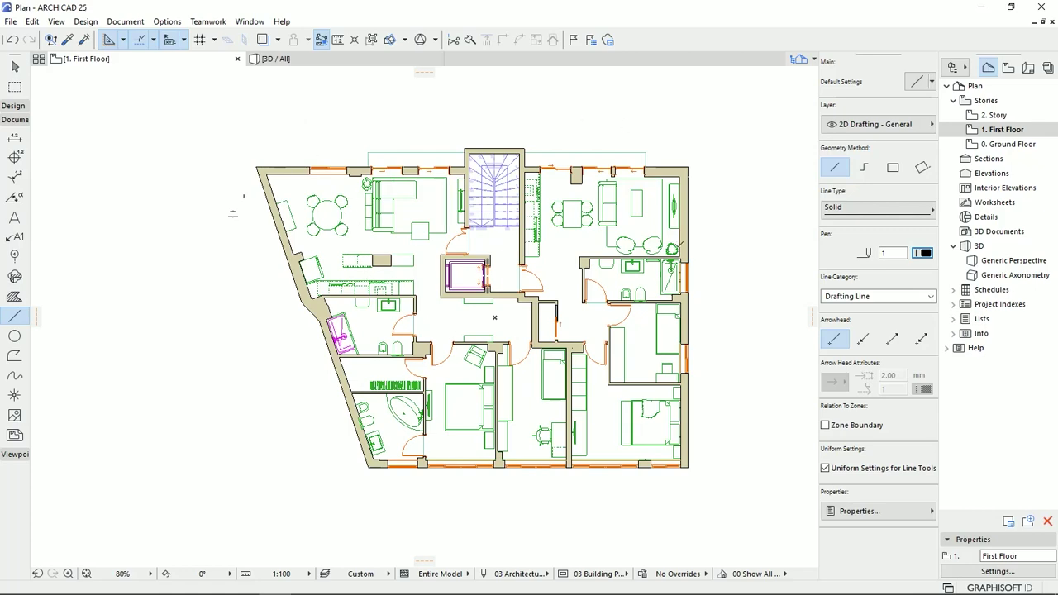
Step: Pan the floor plan and check the line pen palette without changing the pen
{"action": "scroll", "coordinate": [445, 313], "scroll_direction": "down", "scroll_amount": 2}
{"action": "middle_click_drag", "start_coordinate": [445, 313], "coordinate": [421, 333]}
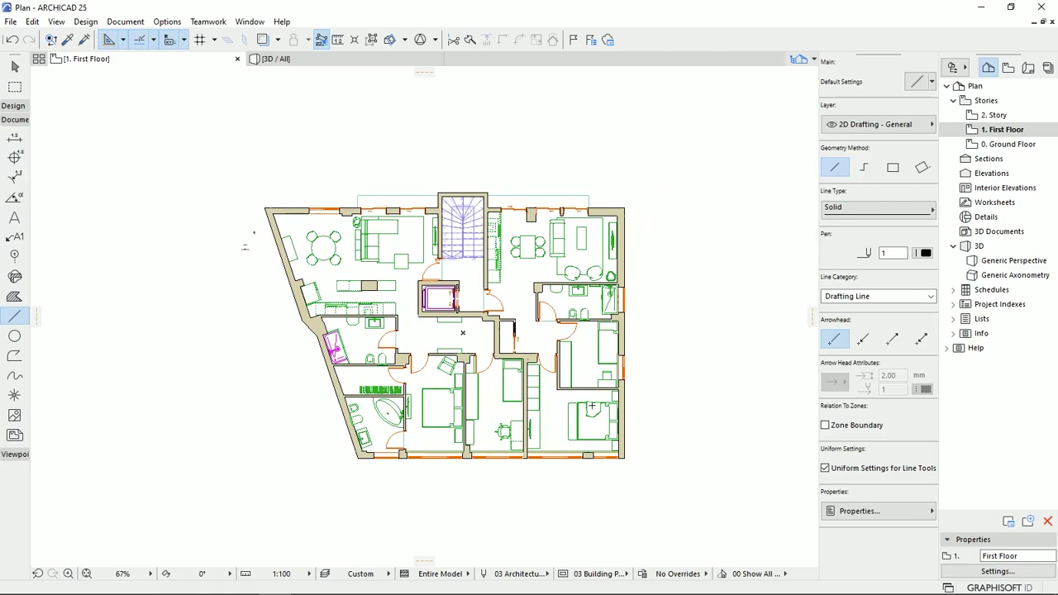
{"action": "scroll", "coordinate": [543, 329], "scroll_direction": "up", "scroll_amount": 1}
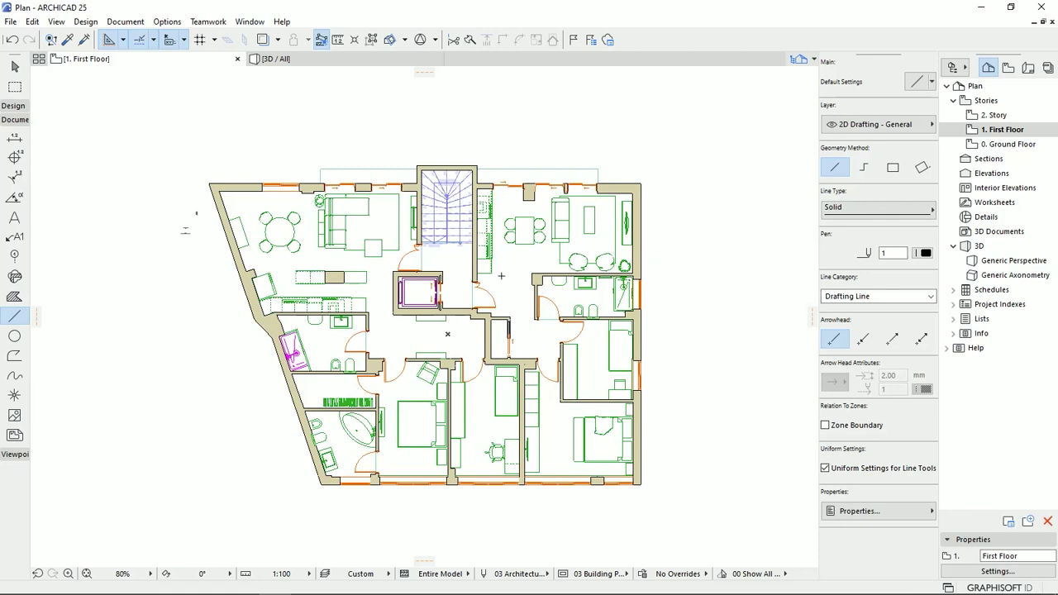
{"action": "left_click", "coordinate": [926, 253]}
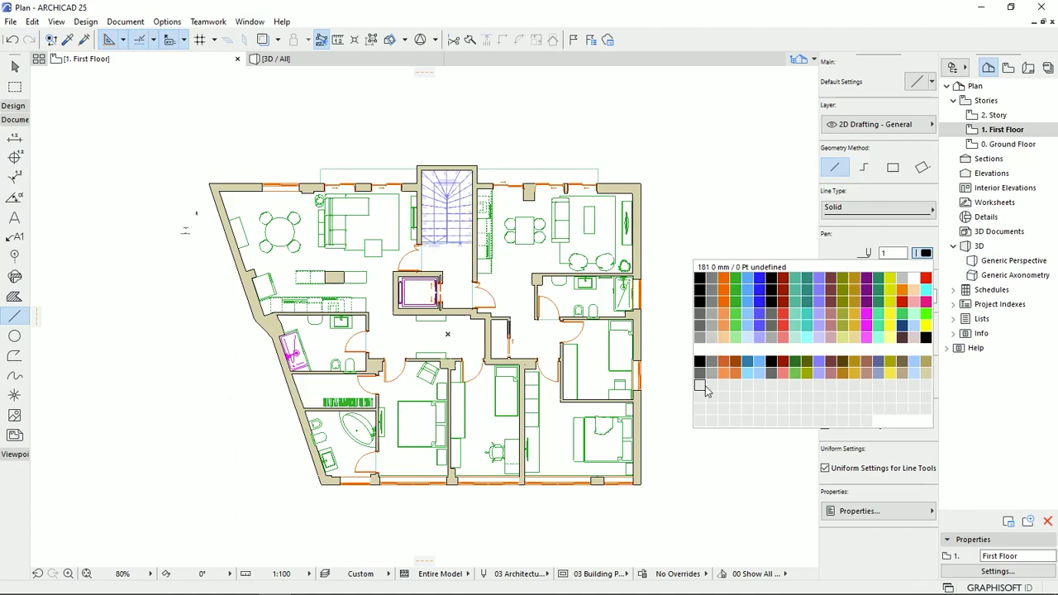
{"action": "left_click", "coordinate": [192, 414]}
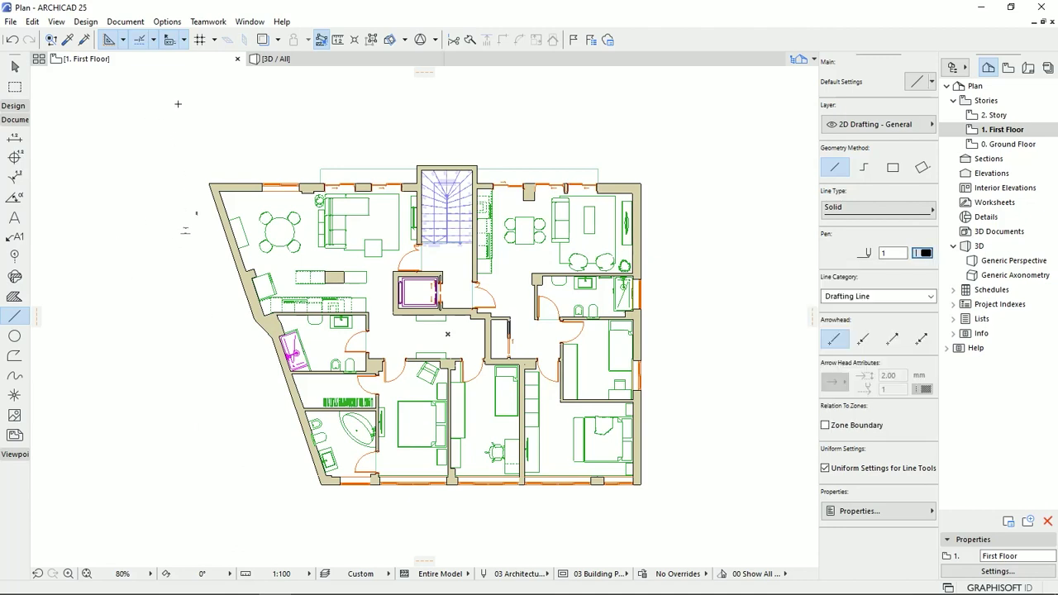
Step: Open Pens & Color (Model Views) and enlarge the dialog to list every pen set
{"action": "left_click", "coordinate": [166, 21]}
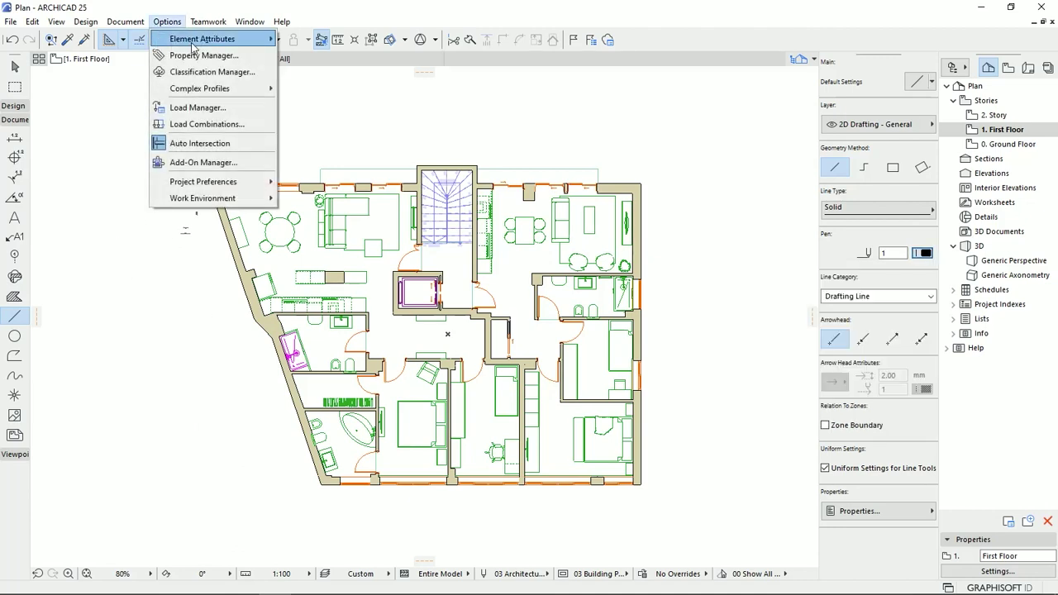
{"action": "mouse_move", "coordinate": [192, 48]}
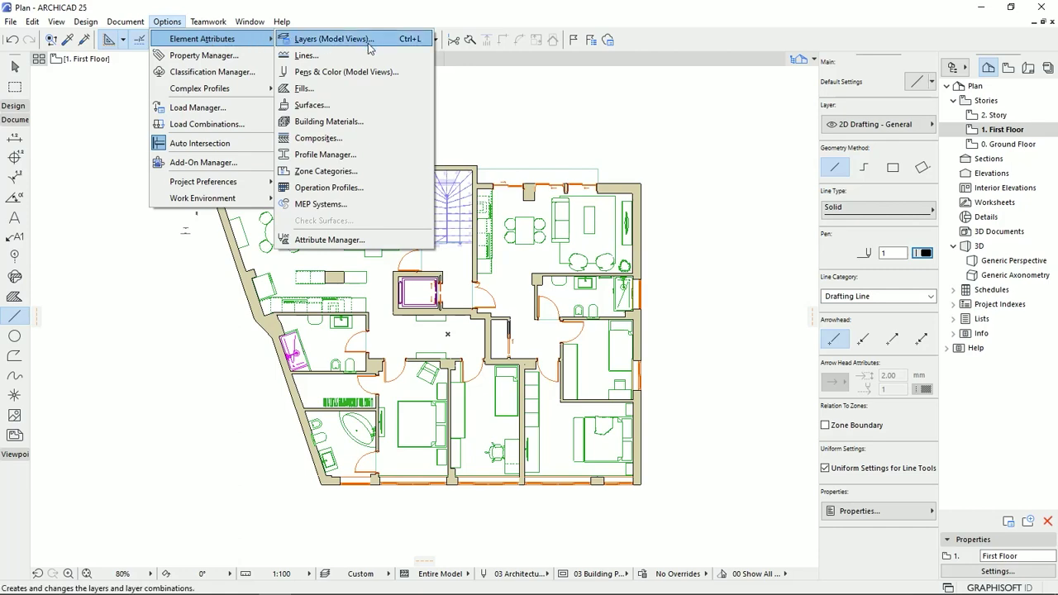
{"action": "left_click", "coordinate": [361, 72]}
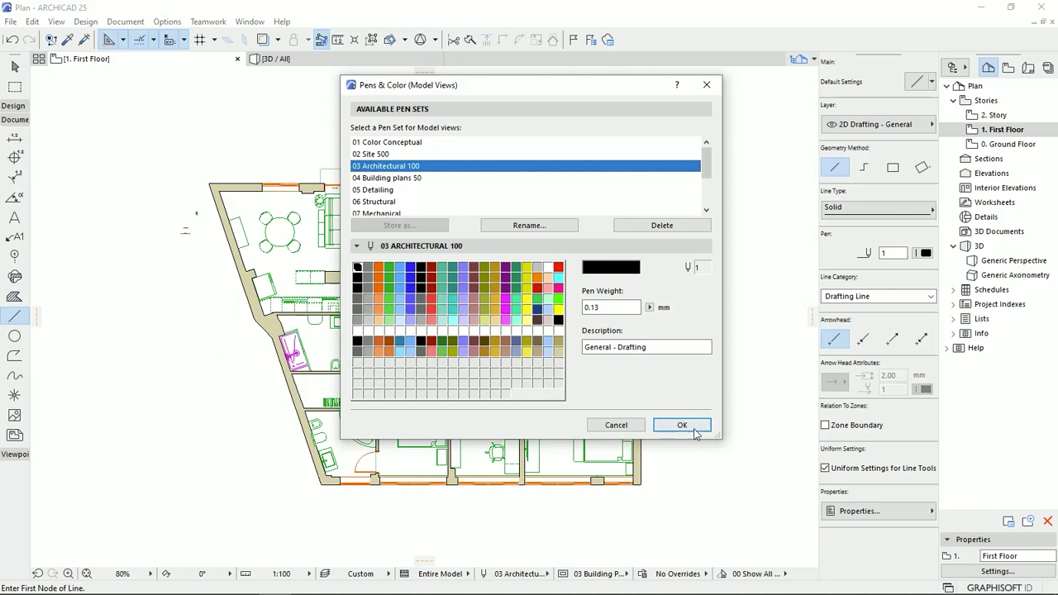
{"action": "left_click_drag", "start_coordinate": [720, 437], "coordinate": [732, 506]}
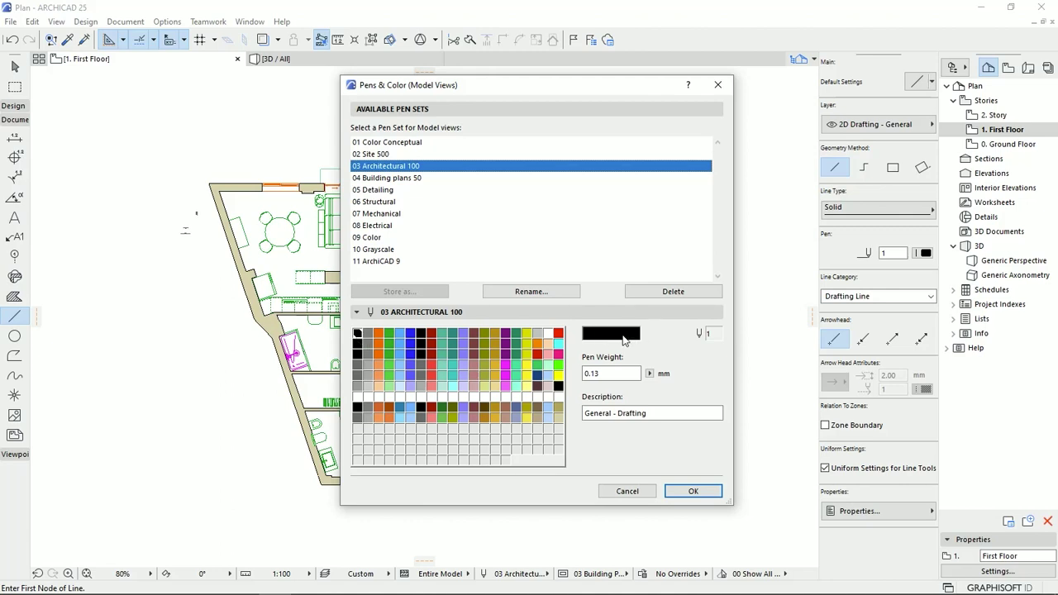
Step: Compare pens 41, 27 and 47, ending on pen 1, General - Drafting
{"action": "left_click", "coordinate": [621, 374]}
{"action": "left_click", "coordinate": [357, 344]}
{"action": "left_click", "coordinate": [357, 353]}
{"action": "left_click", "coordinate": [359, 335]}
{"action": "left_click", "coordinate": [421, 334]}
{"action": "left_click", "coordinate": [421, 344]}
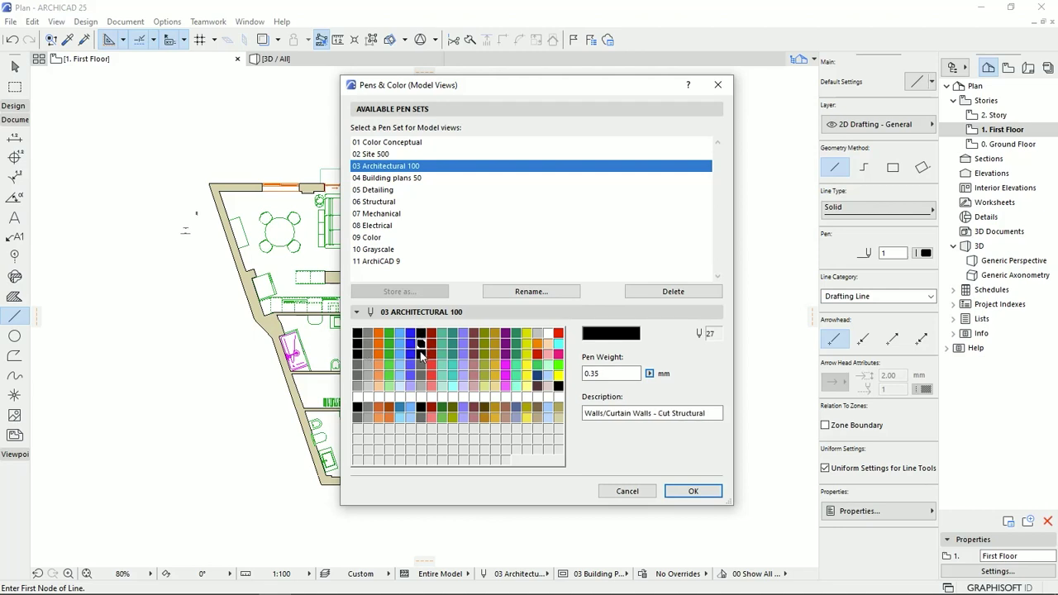
{"action": "left_click", "coordinate": [420, 354]}
{"action": "left_click", "coordinate": [358, 333]}
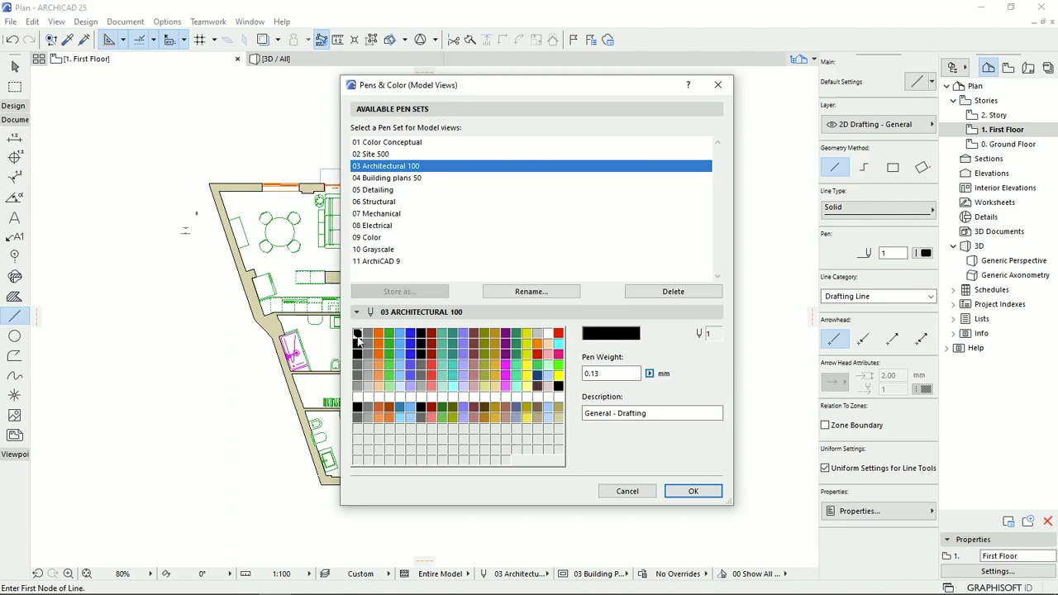
Step: Set pen 1's weight to 0.10 mm, compare against 03 Architectural 100, and return to Custom
{"action": "left_click", "coordinate": [601, 374]}
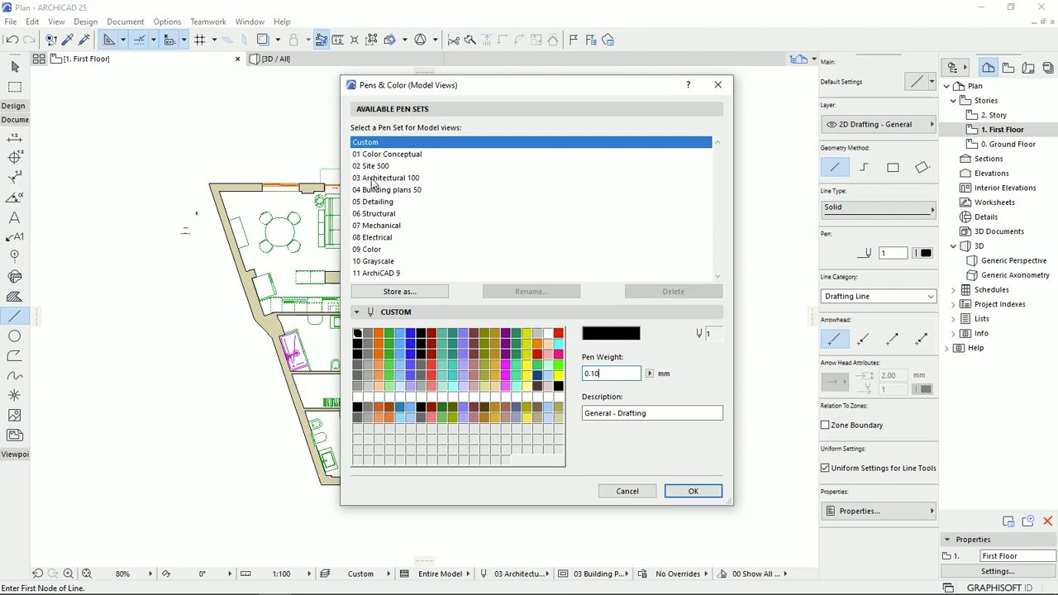
{"action": "left_click", "coordinate": [372, 179]}
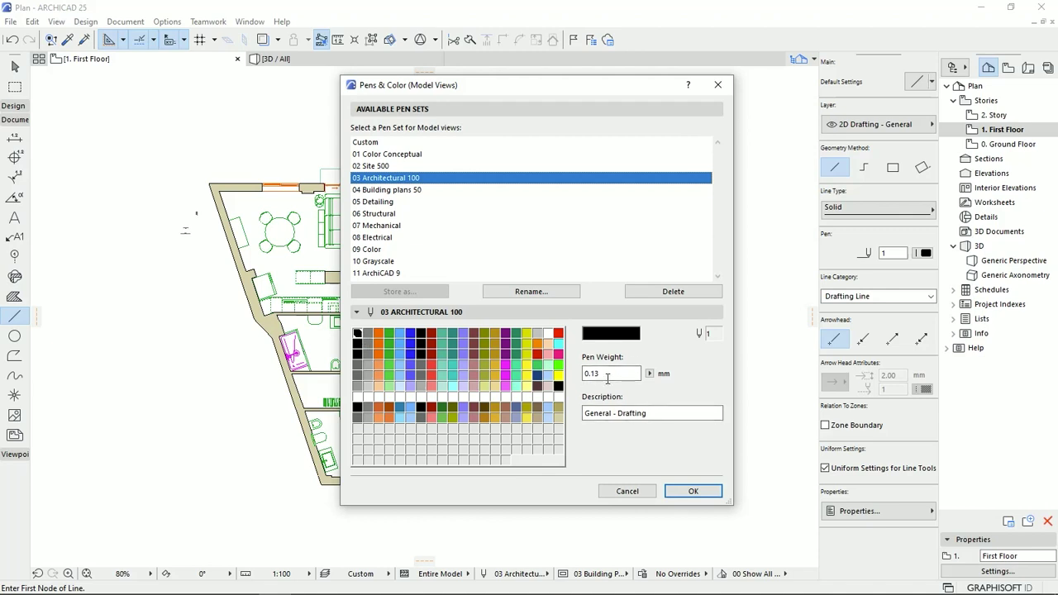
{"action": "left_click", "coordinate": [369, 144]}
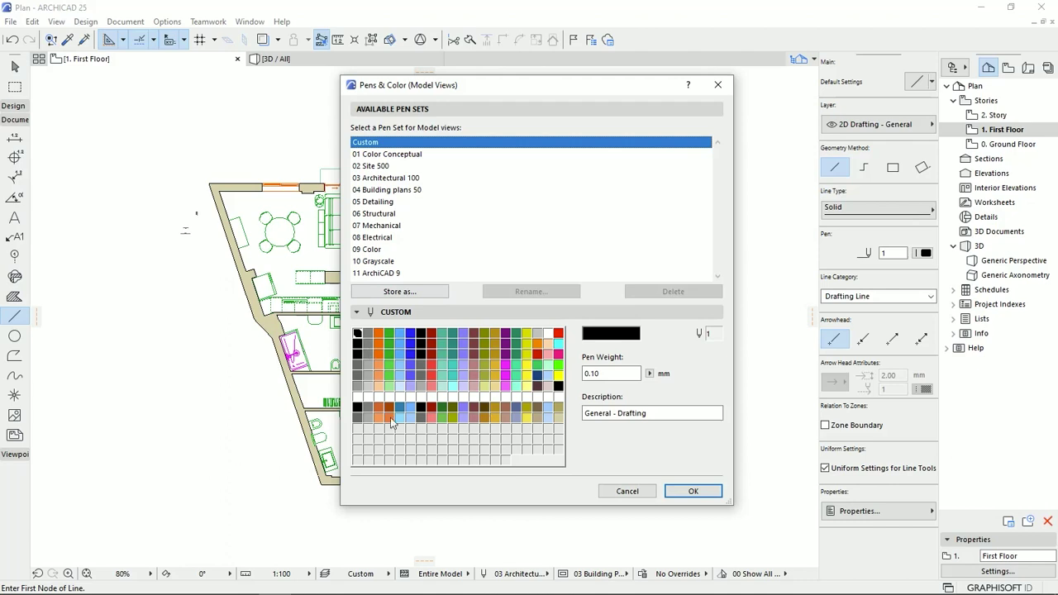
{"action": "left_click", "coordinate": [397, 292]}
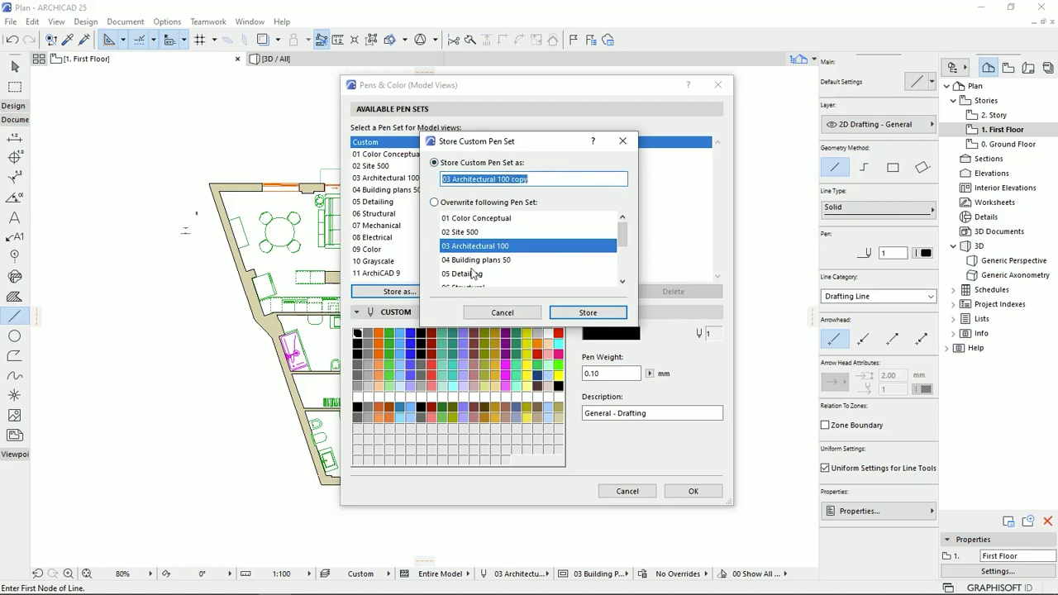
{"action": "mouse_move", "coordinate": [624, 240]}
{"action": "left_mouse_down"}
{"action": "mouse_move", "coordinate": [625, 266]}
{"action": "mouse_move", "coordinate": [622, 224]}
{"action": "left_mouse_up"}
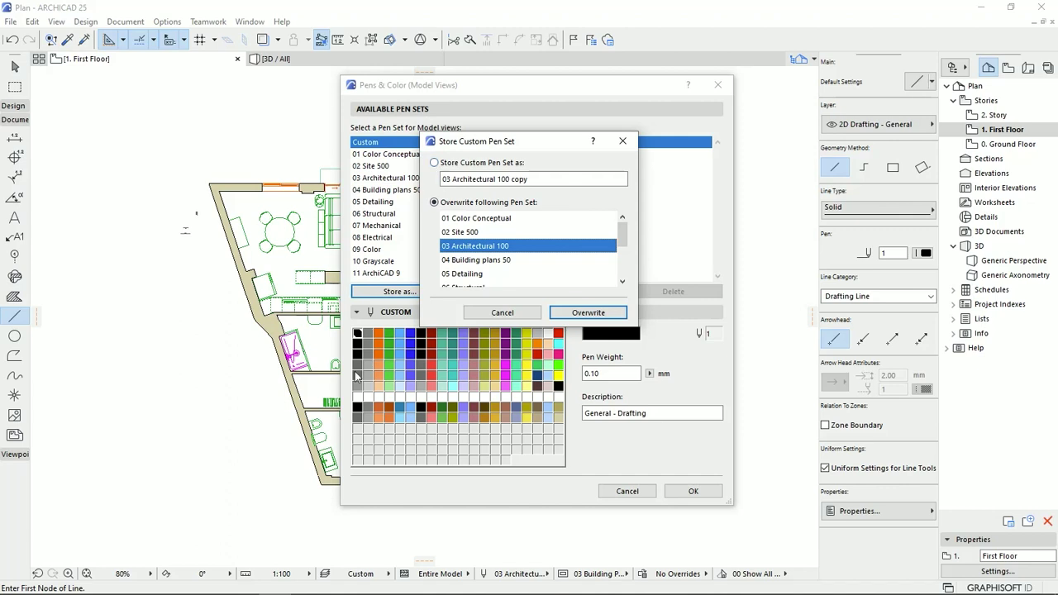
{"action": "left_click", "coordinate": [434, 163]}
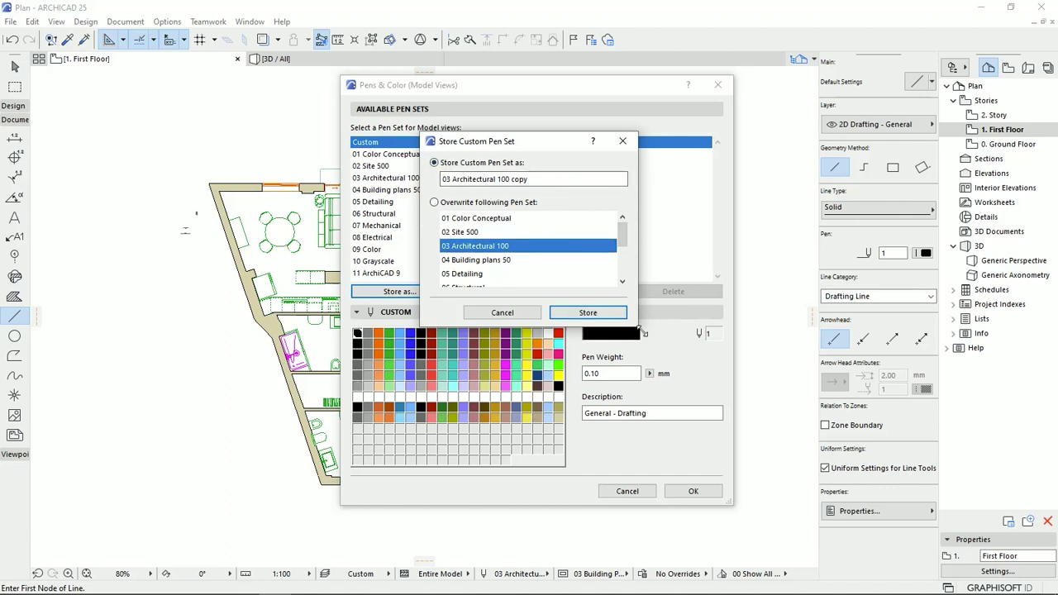
{"action": "key", "text": "Return"}
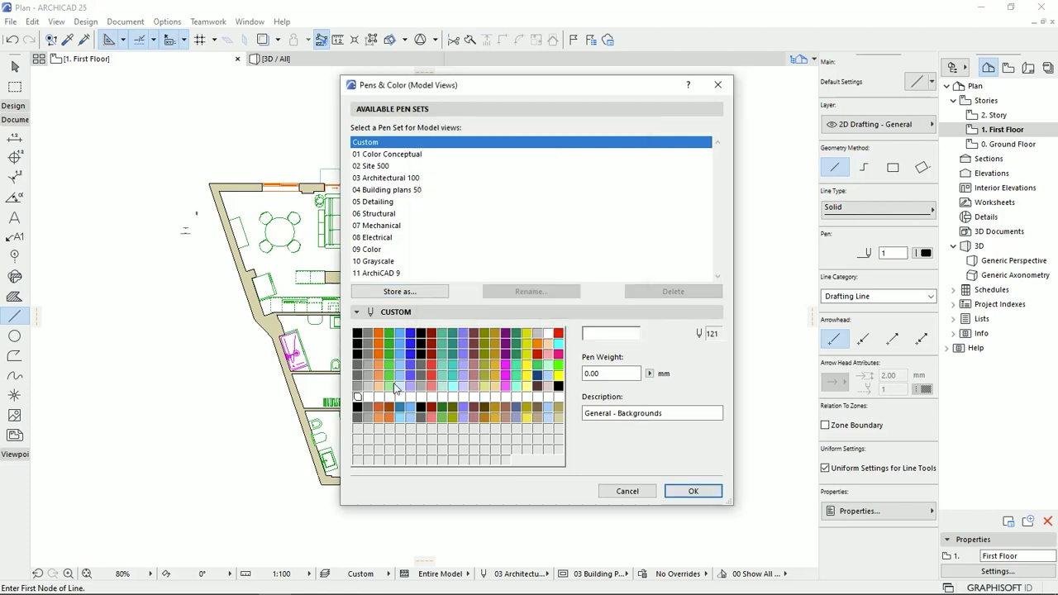
Step: Colour empty pen 181 mint green (RGB 0, 232, 156), starting from a lightened teal
{"action": "left_click", "coordinate": [358, 429]}
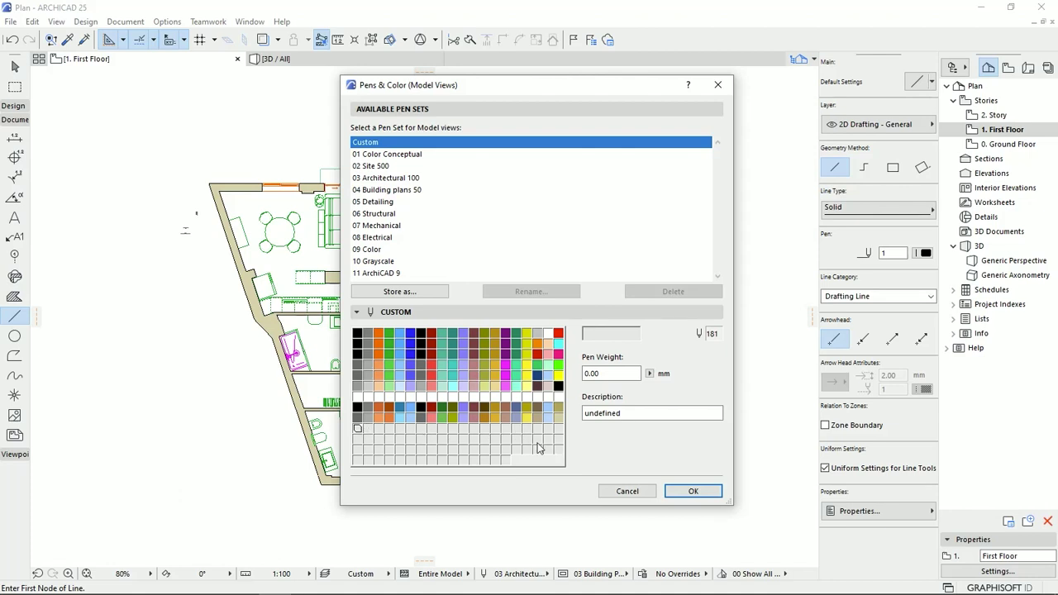
{"action": "left_click", "coordinate": [599, 337]}
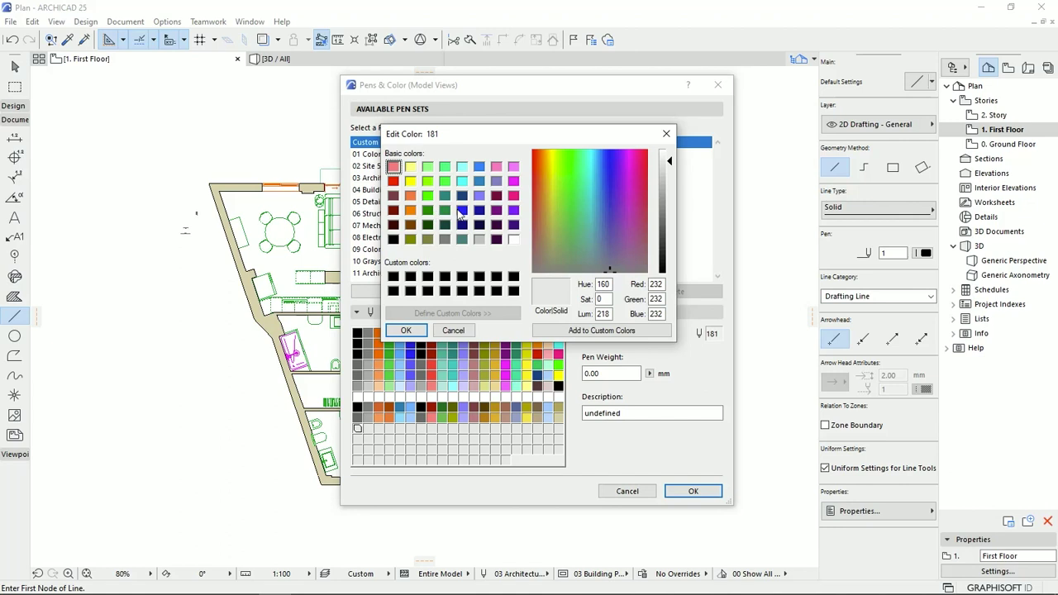
{"action": "left_click_drag", "start_coordinate": [513, 139], "coordinate": [708, 175]}
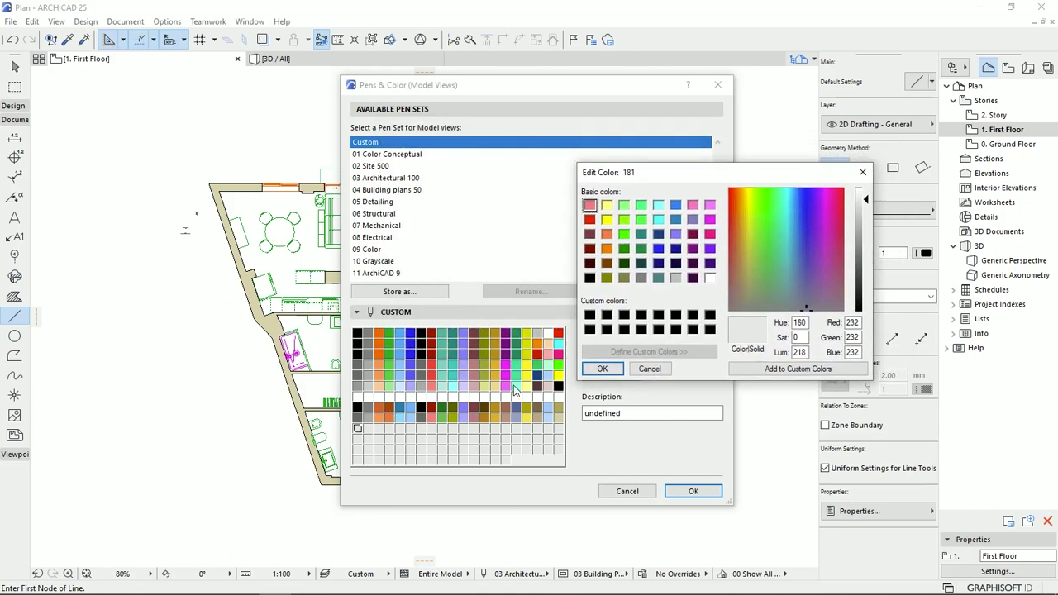
{"action": "left_click", "coordinate": [642, 235]}
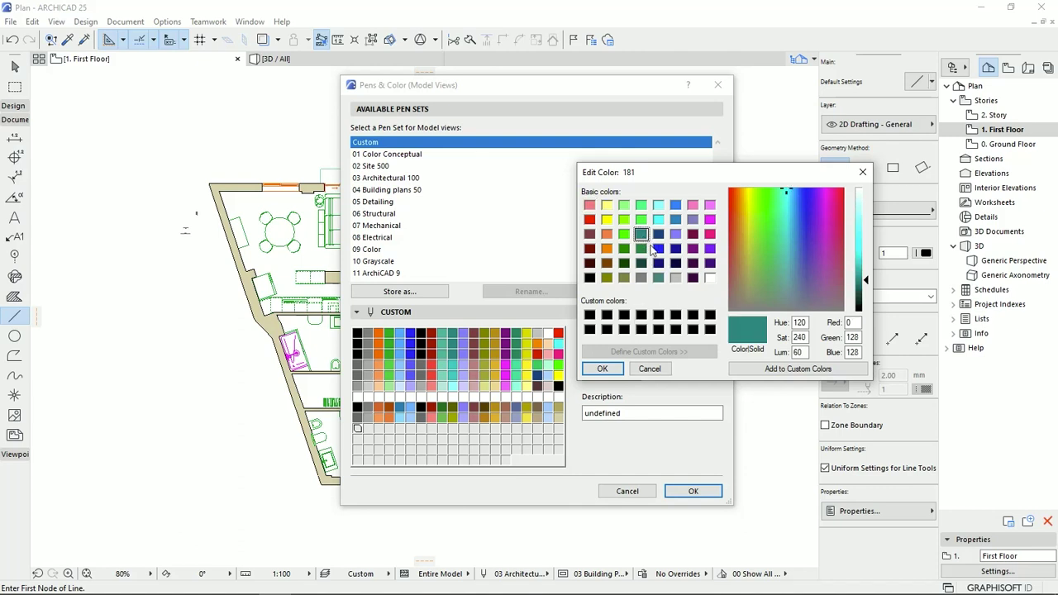
{"action": "left_click_drag", "start_coordinate": [869, 285], "coordinate": [869, 255]}
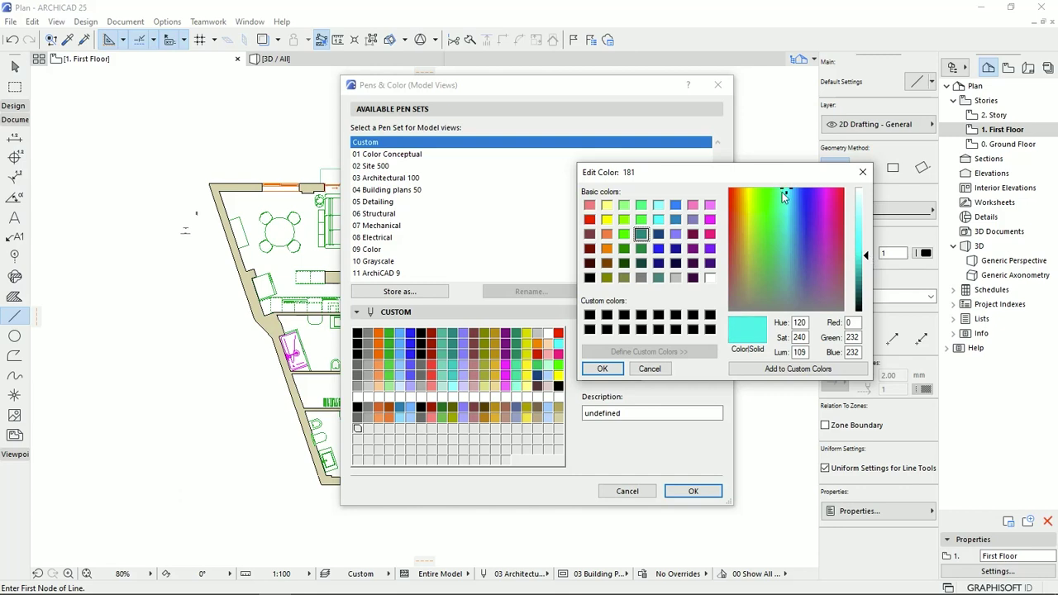
{"action": "left_click_drag", "start_coordinate": [786, 193], "coordinate": [781, 190]}
{"action": "left_click", "coordinate": [603, 368]}
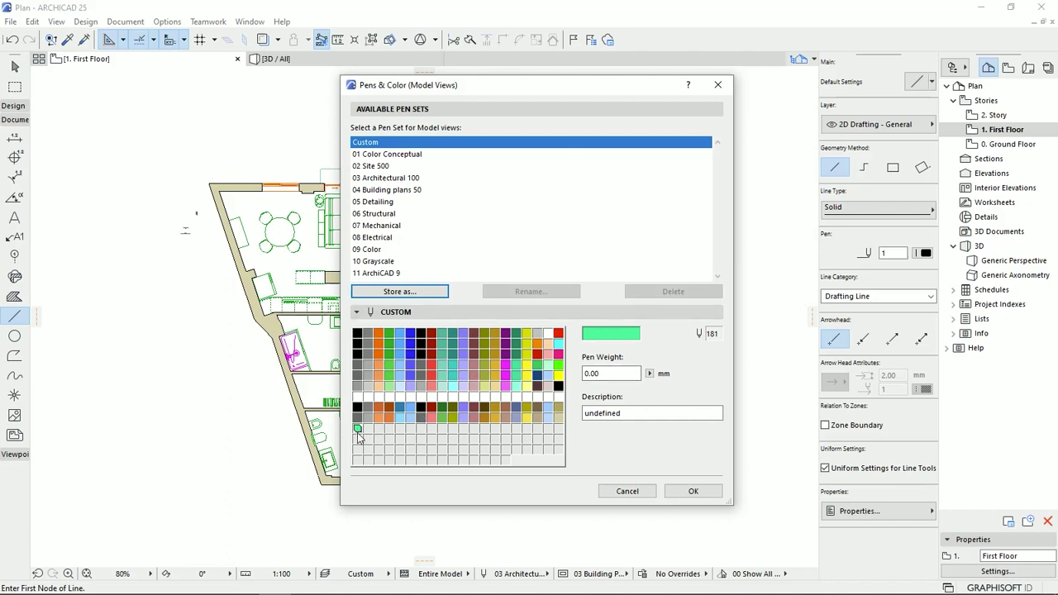
Step: Set pen 181's weight to 0.10 mm and its description to 'MT LINE PEN', then confirm
{"action": "key", "text": "Tab"}
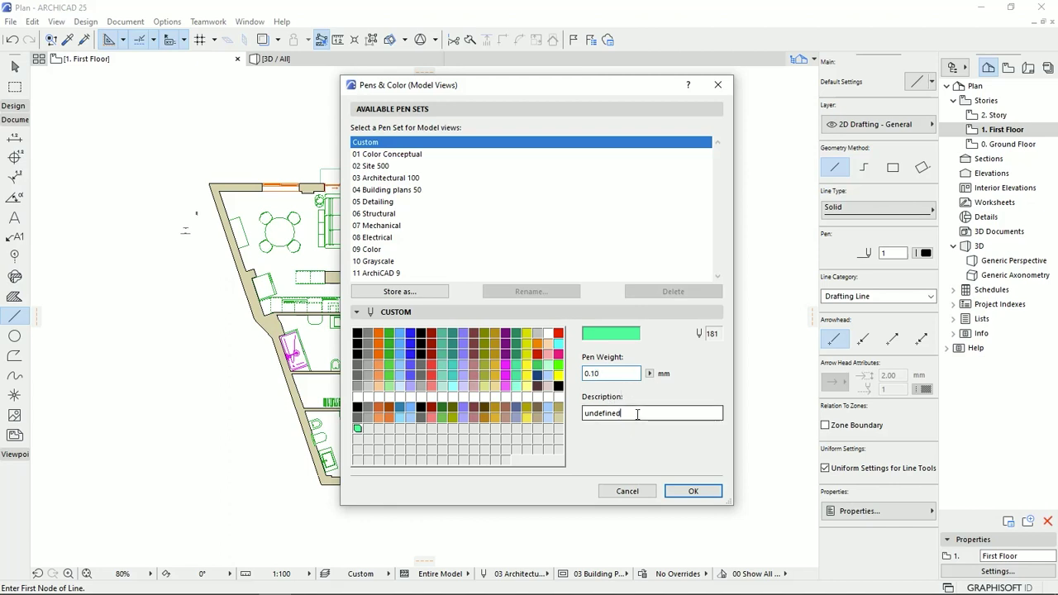
{"action": "left_click_drag", "start_coordinate": [637, 413], "coordinate": [567, 423]}
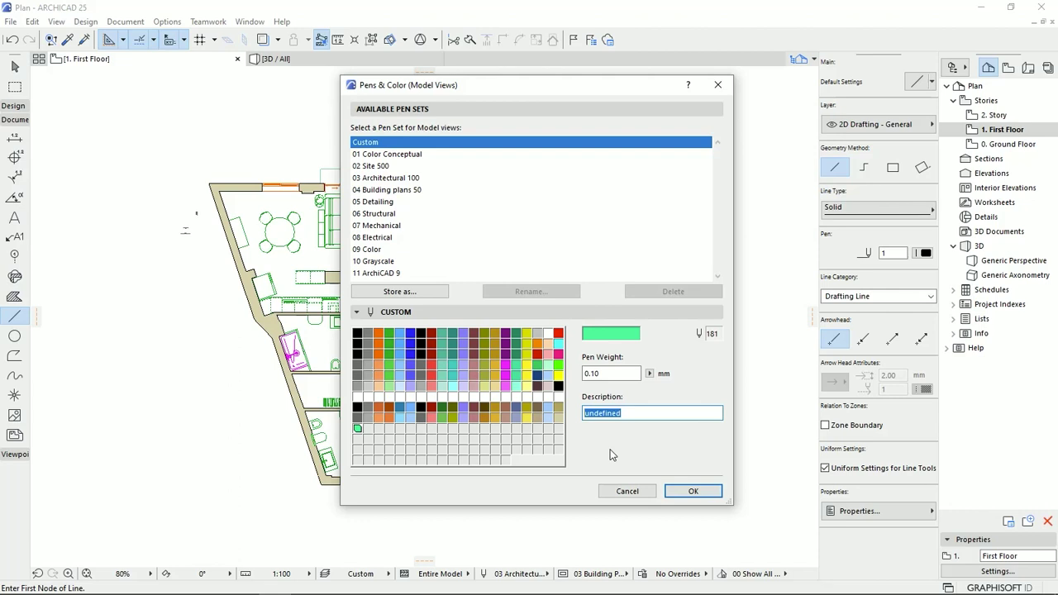
{"action": "type", "text": "MT LINE PEN"}
{"action": "left_click", "coordinate": [702, 493]}
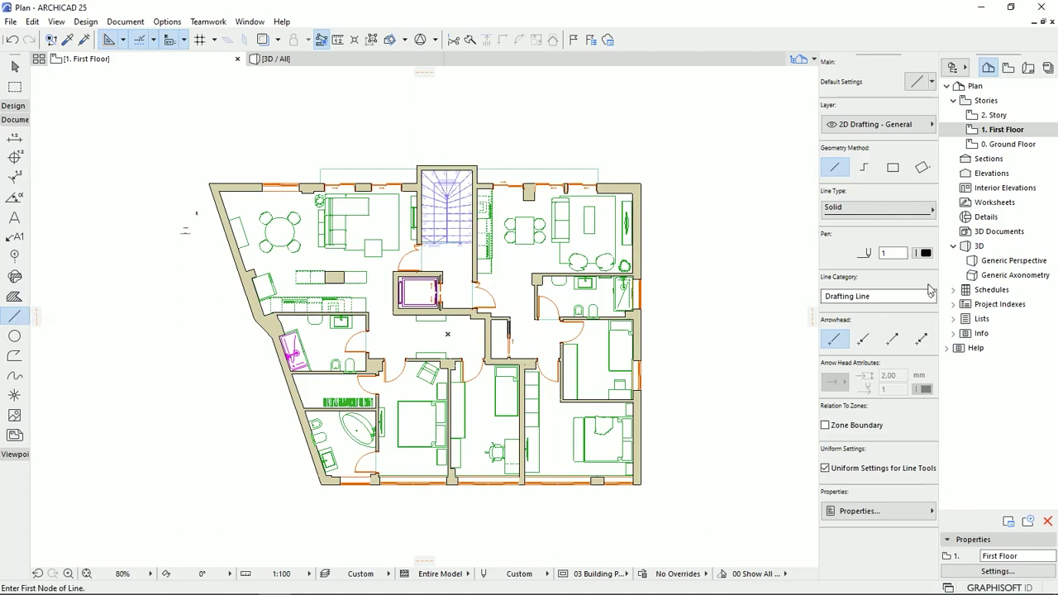
Step: Choose pen 181, the light-green MT LINE PEN, as the Line tool's pen
{"action": "left_click", "coordinate": [925, 253]}
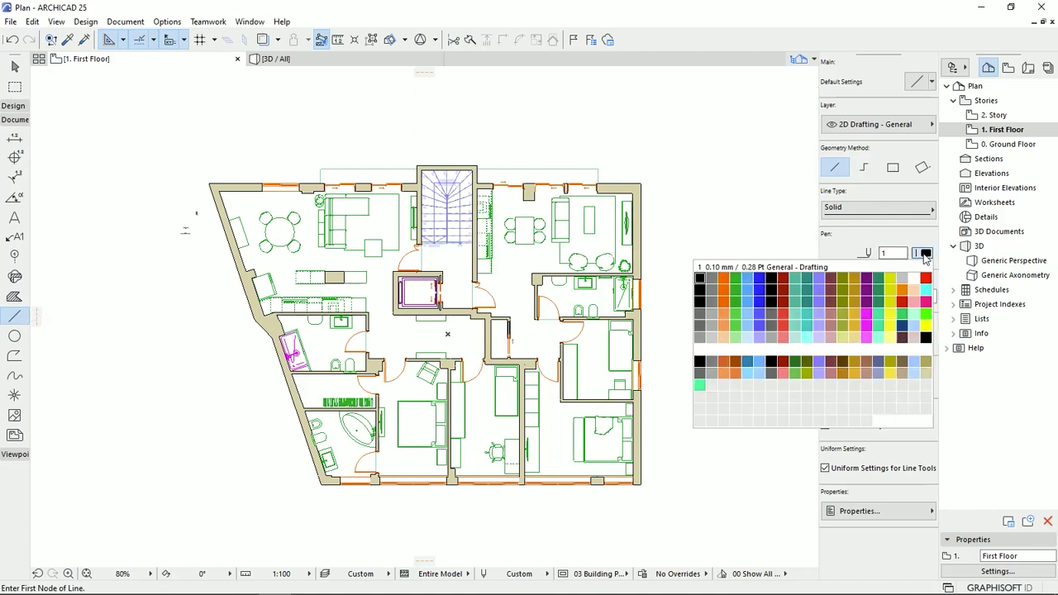
{"action": "left_click", "coordinate": [700, 387]}
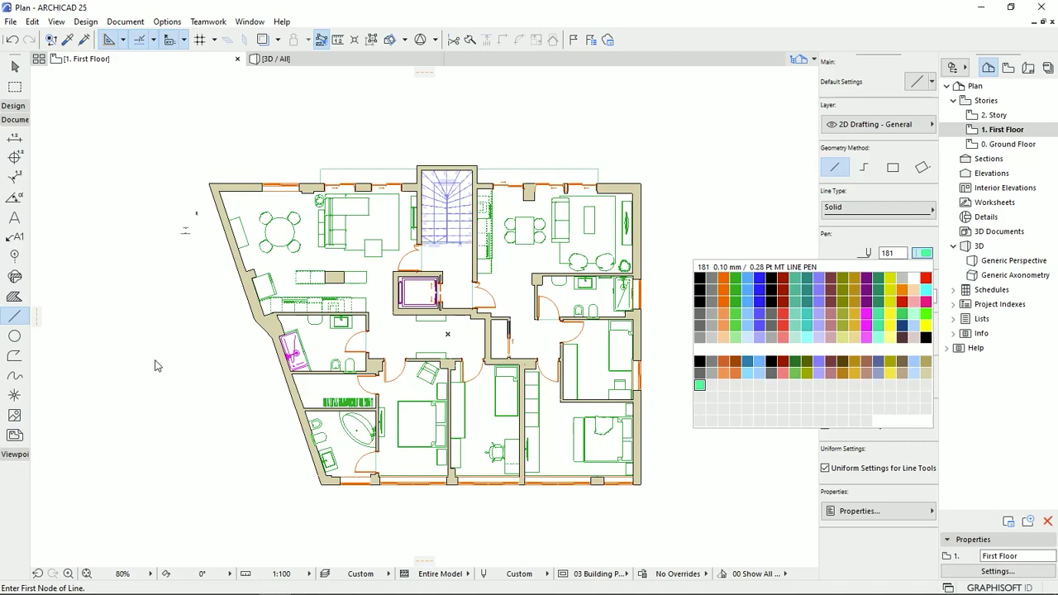
Step: Move the view to empty space and set the line type to Symbol MT
{"action": "left_click", "coordinate": [233, 320]}
{"action": "middle_click_drag", "start_coordinate": [203, 328], "coordinate": [237, 328]}
{"action": "scroll", "coordinate": [236, 328], "scroll_direction": "up", "scroll_amount": 6}
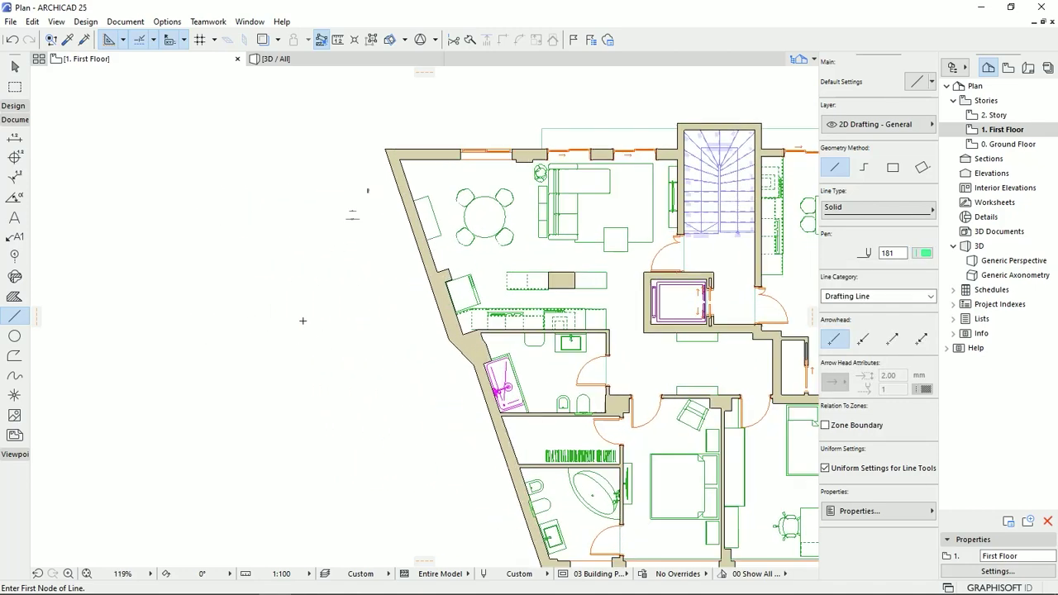
{"action": "middle_click_drag", "start_coordinate": [357, 309], "coordinate": [538, 344]}
{"action": "left_click", "coordinate": [873, 210]}
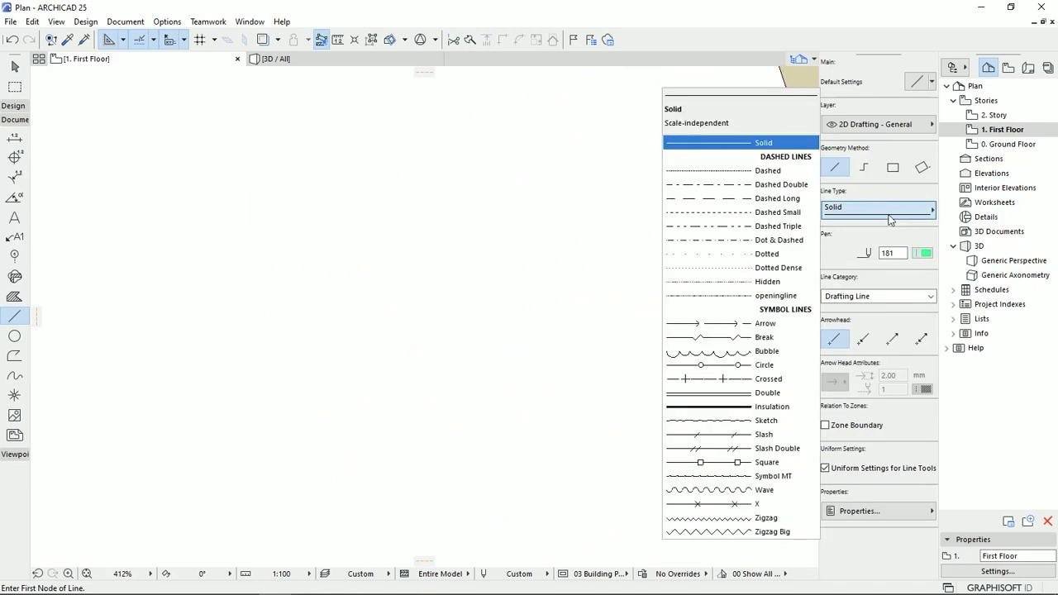
{"action": "left_click", "coordinate": [769, 476]}
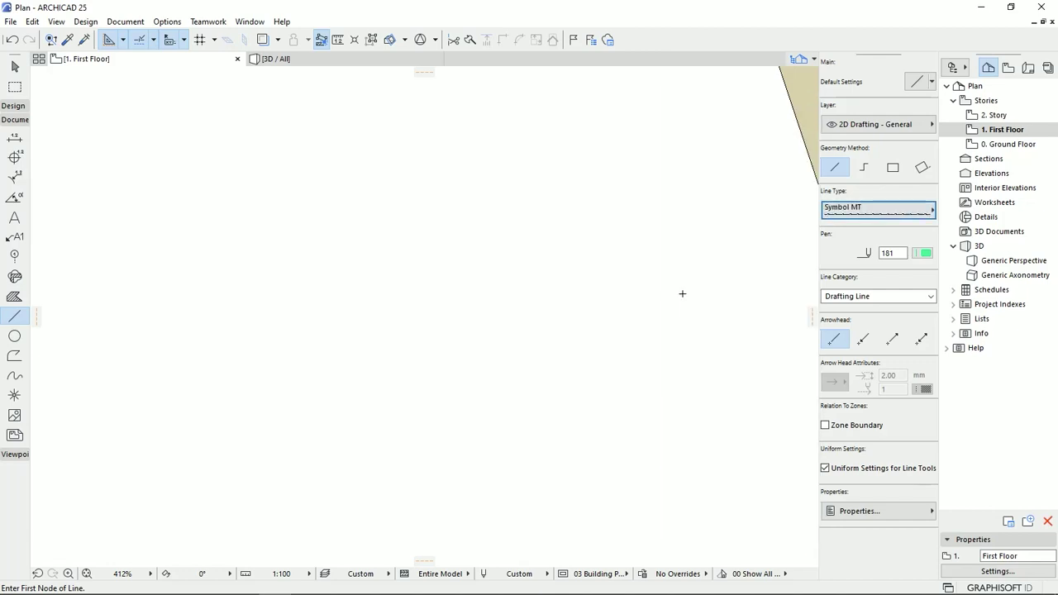
Step: Draw two horizontal Symbol MT lines on the empty canvas
{"action": "left_click", "coordinate": [677, 269]}
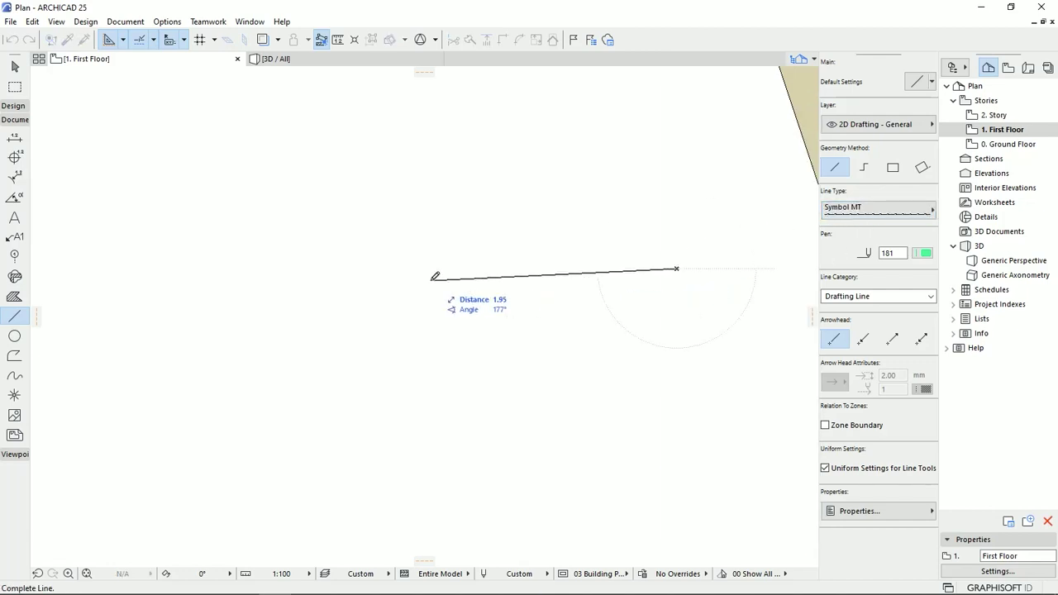
{"action": "left_click", "coordinate": [358, 269]}
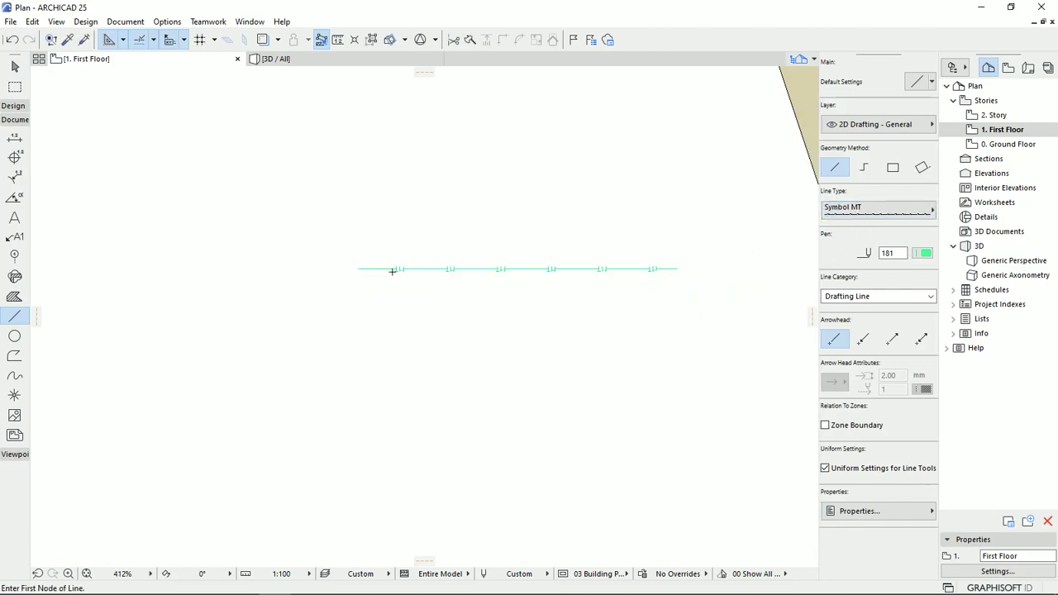
{"action": "scroll", "coordinate": [434, 286], "scroll_direction": "up", "scroll_amount": 3}
{"action": "left_click", "coordinate": [117, 349]}
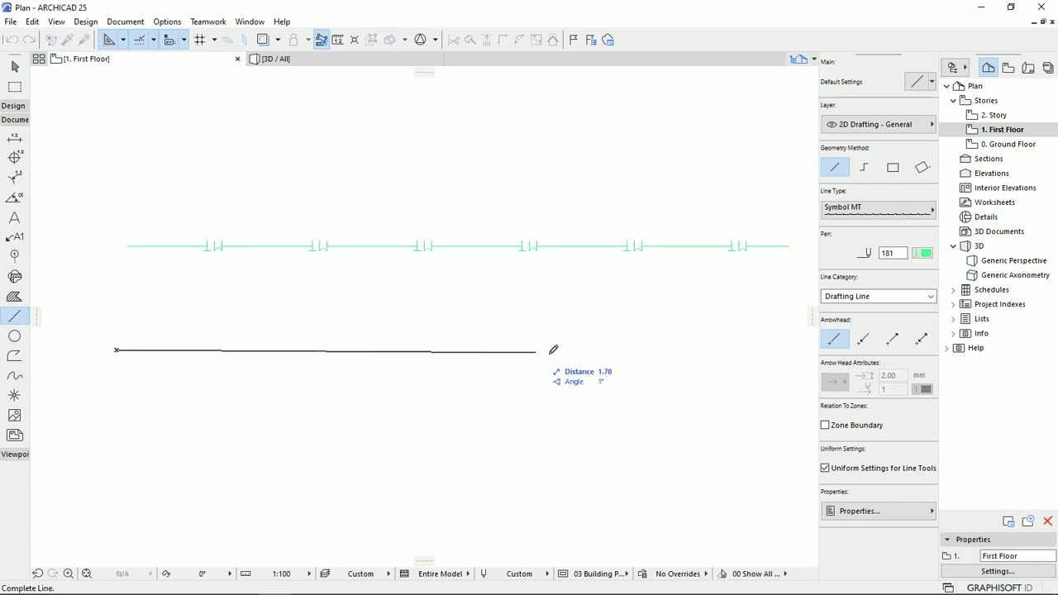
{"action": "left_click", "coordinate": [651, 349]}
{"action": "middle_click_drag", "start_coordinate": [507, 315], "coordinate": [507, 339]}
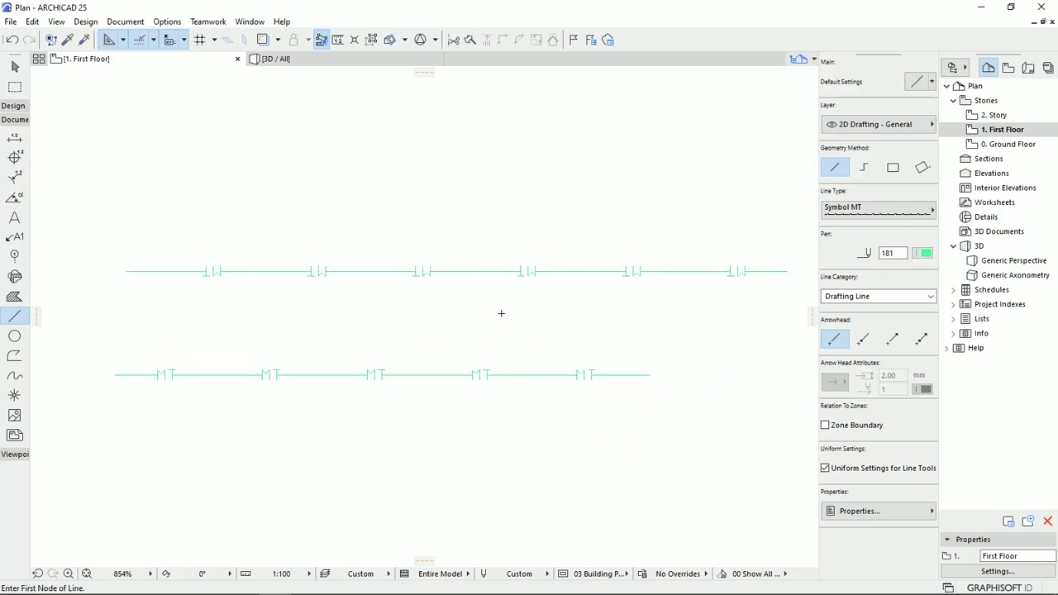
Step: Delete the top test line with the Arrow tool
{"action": "key", "text": "Escape"}
{"action": "left_click", "coordinate": [470, 271]}
{"action": "key", "text": "Delete"}
{"action": "scroll", "coordinate": [435, 409], "scroll_direction": "up", "scroll_amount": 4}
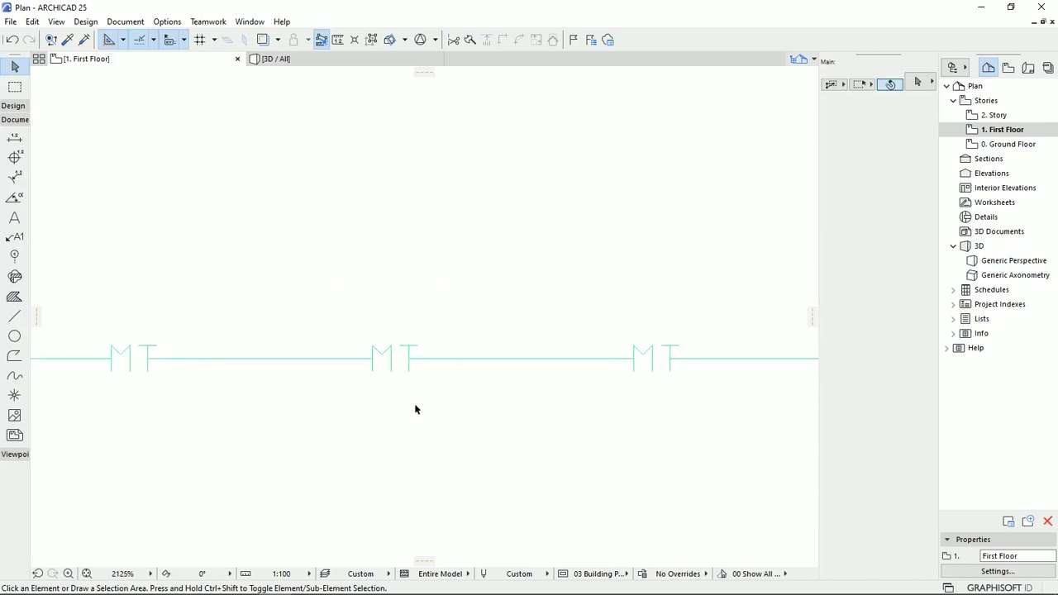
{"action": "scroll", "coordinate": [452, 342], "scroll_direction": "down", "scroll_amount": 1}
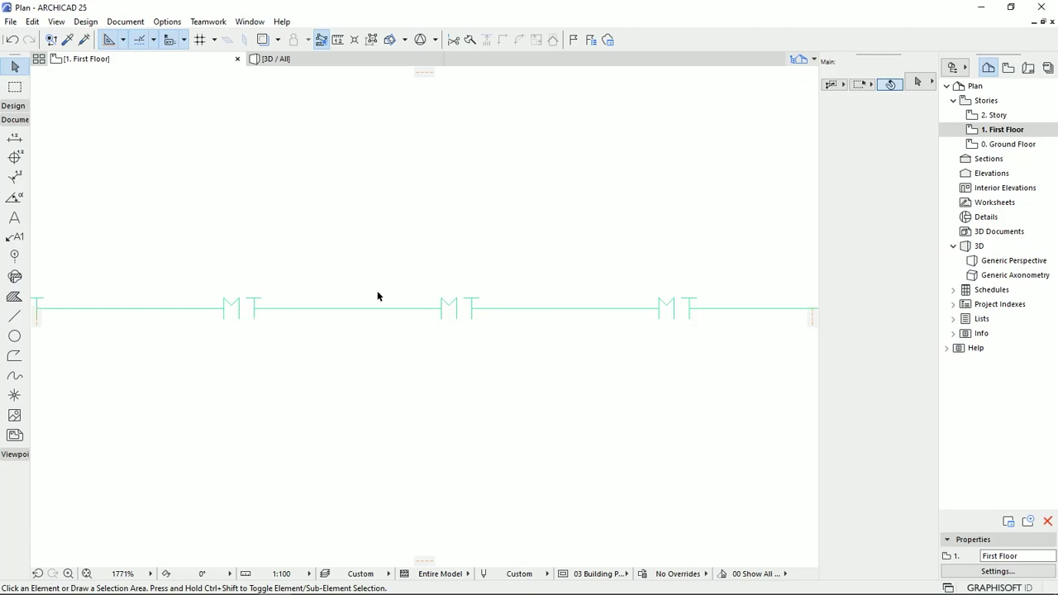
Step: Select the remaining MT line to confirm it uses pen 181, then deselect it
{"action": "left_click", "coordinate": [501, 311]}
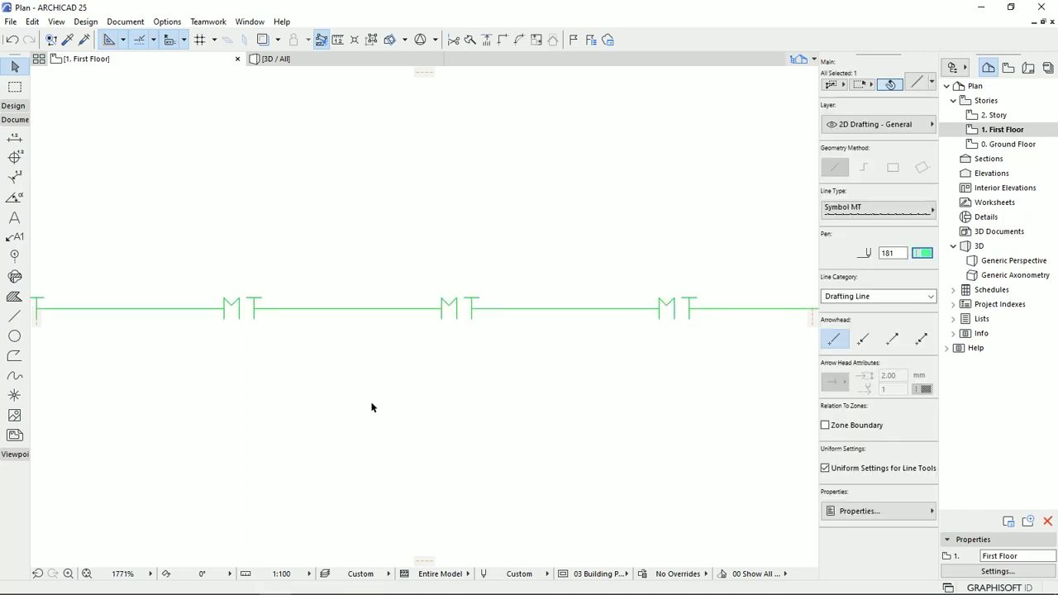
{"action": "left_click", "coordinate": [922, 252]}
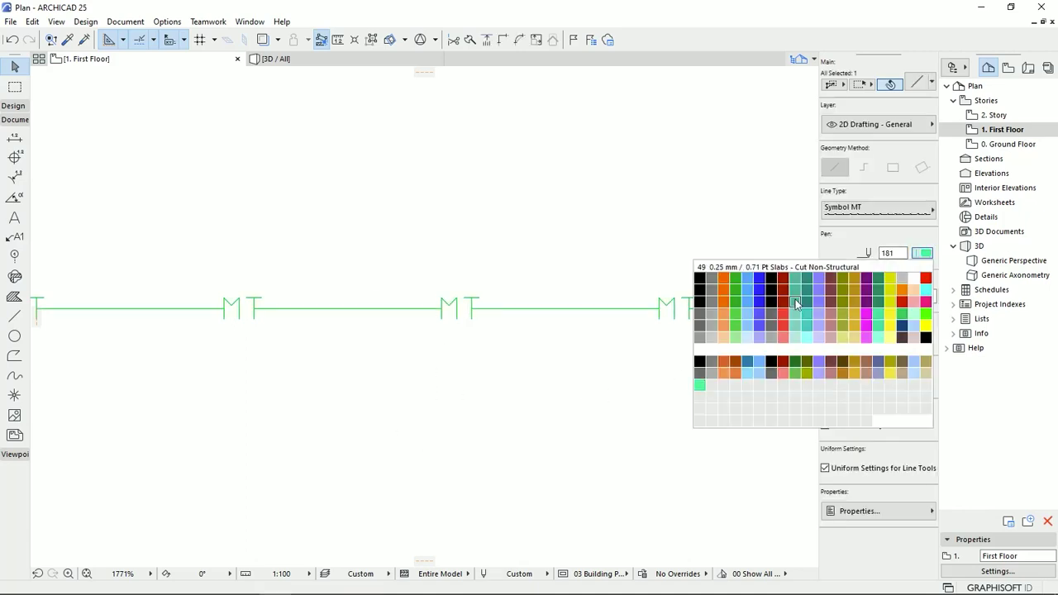
{"action": "left_click", "coordinate": [695, 388]}
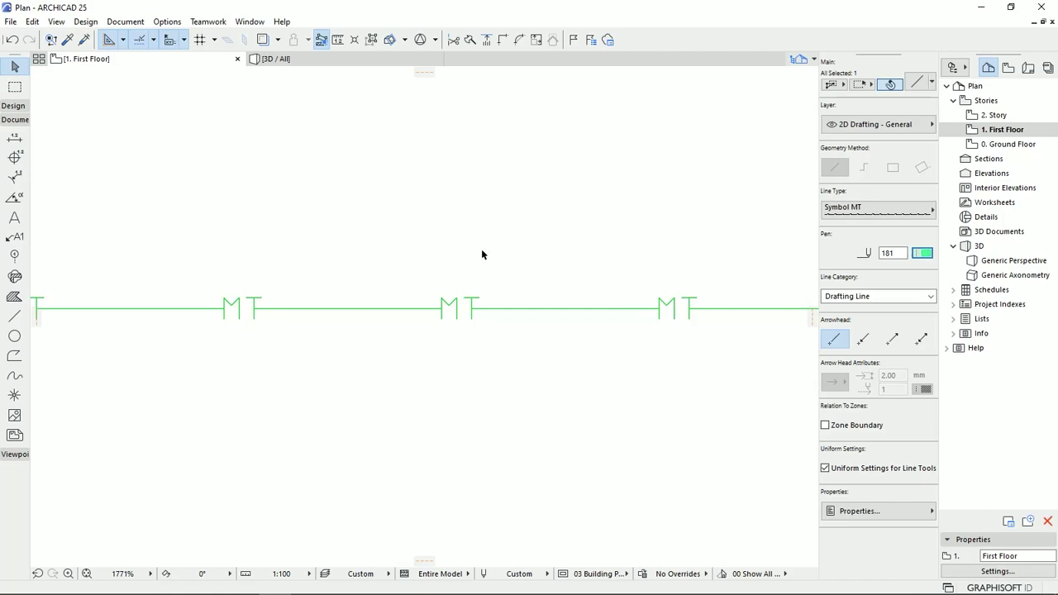
{"action": "left_click", "coordinate": [548, 318]}
{"action": "scroll", "coordinate": [542, 339], "scroll_direction": "down", "scroll_amount": 5}
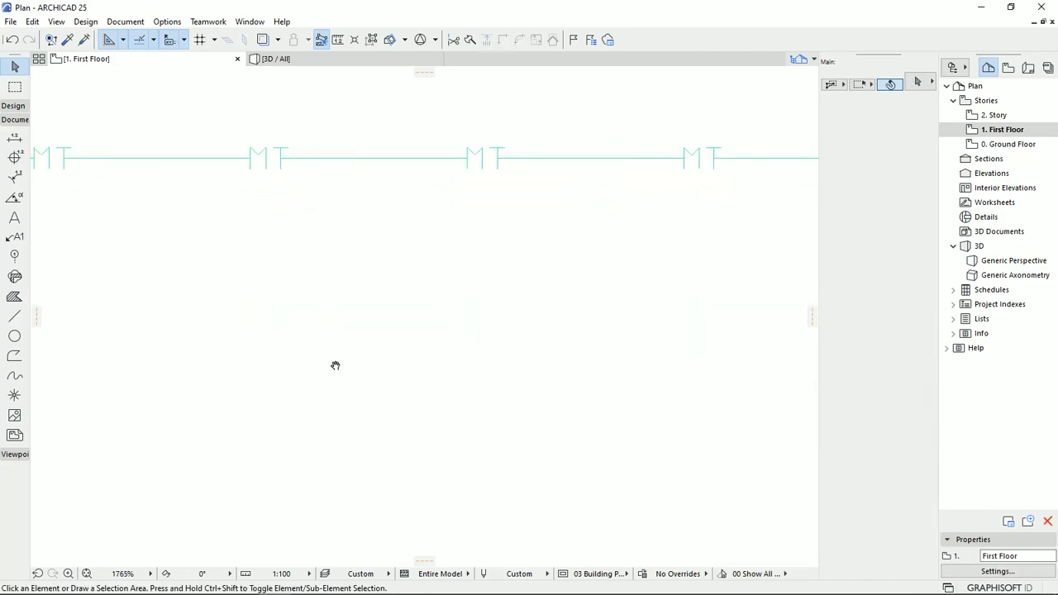
{"action": "scroll", "coordinate": [352, 361], "scroll_direction": "down", "scroll_amount": 5}
{"action": "middle_click_drag", "start_coordinate": [356, 362], "coordinate": [250, 331]}
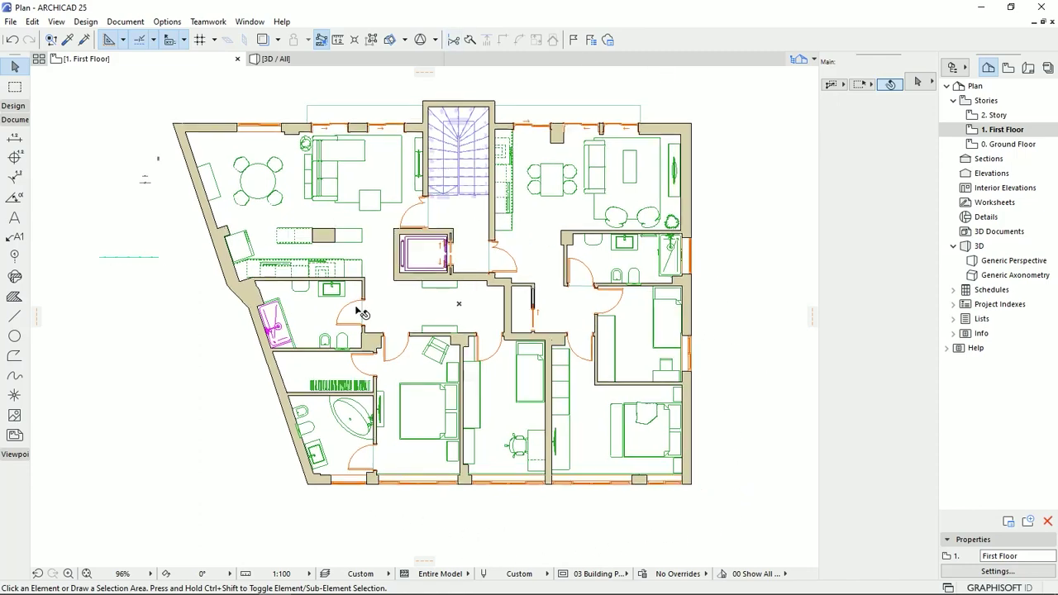
{"action": "scroll", "coordinate": [414, 265], "scroll_direction": "up", "scroll_amount": 5}
{"action": "scroll", "coordinate": [478, 262], "scroll_direction": "up", "scroll_amount": 3}
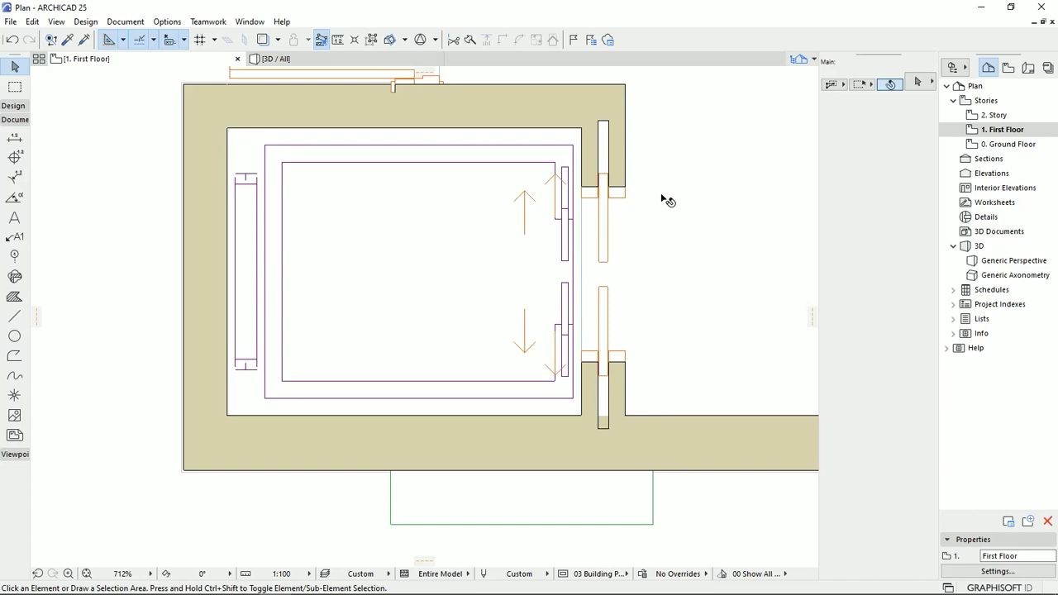
{"action": "middle_click_drag", "start_coordinate": [664, 198], "coordinate": [667, 234]}
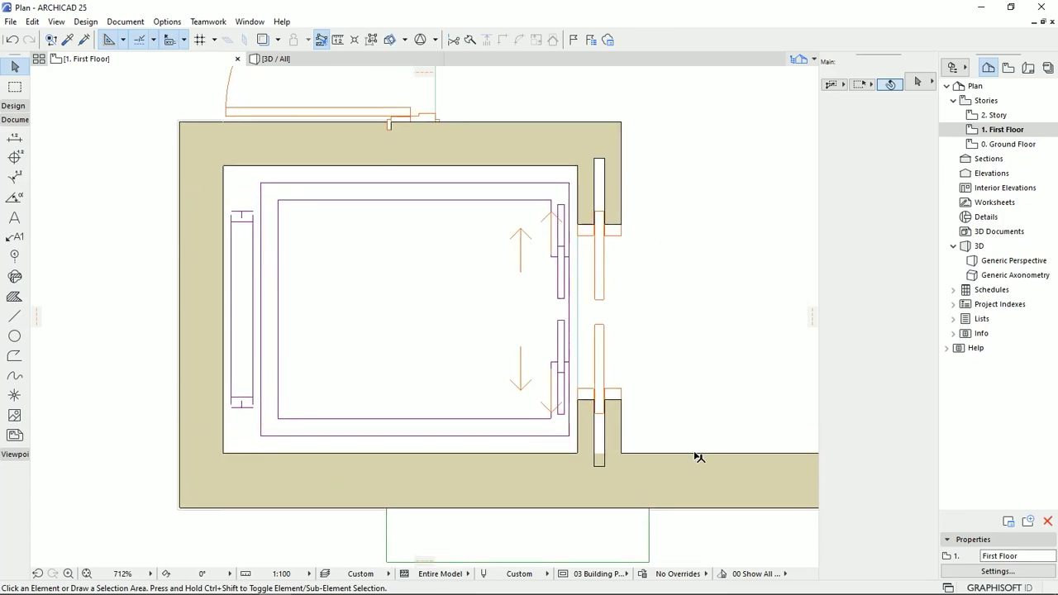
{"action": "scroll", "coordinate": [480, 330], "scroll_direction": "down", "scroll_amount": 4}
{"action": "middle_click_drag", "start_coordinate": [479, 331], "coordinate": [359, 75]}
{"action": "middle_click_drag", "start_coordinate": [449, 397], "coordinate": [469, 381]}
{"action": "scroll", "coordinate": [548, 273], "scroll_direction": "down", "scroll_amount": 8}
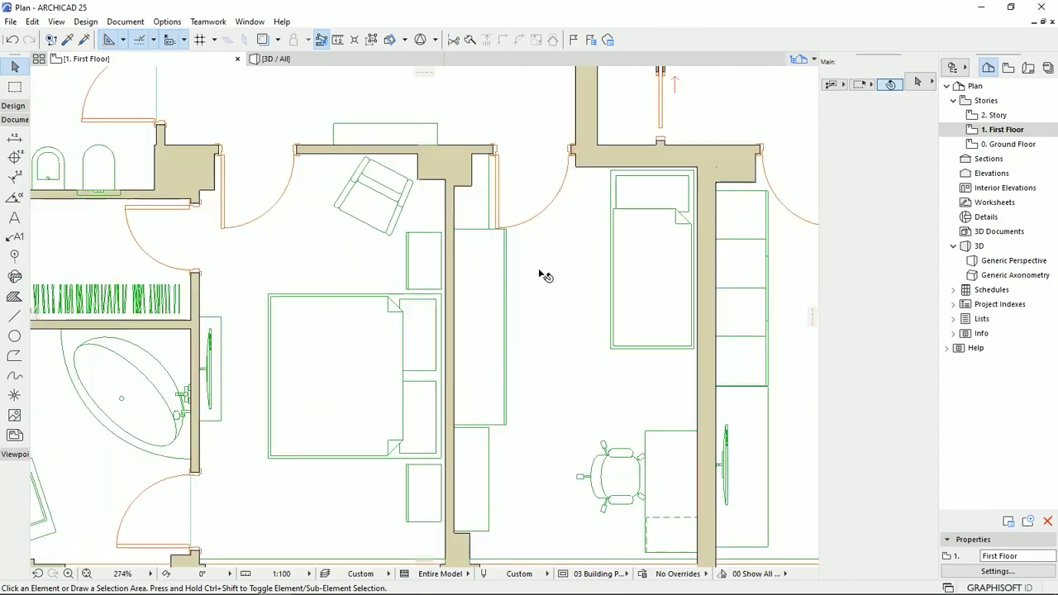
{"action": "right_click", "coordinate": [501, 314]}
Step: Turn on True Line Weight from the plan's context menu
{"action": "left_click", "coordinate": [338, 336]}
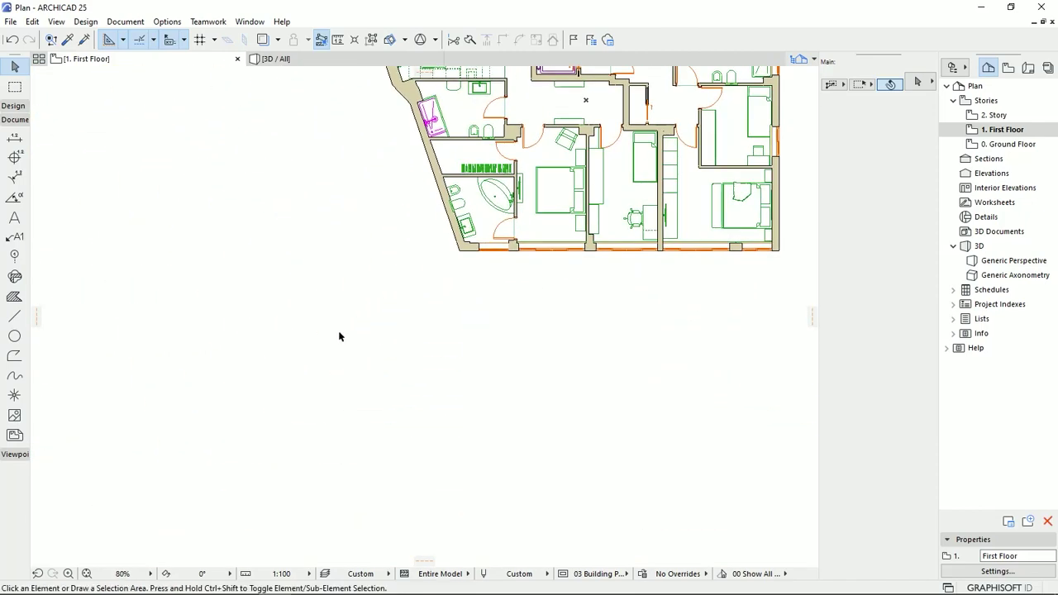
{"action": "right_click", "coordinate": [460, 313]}
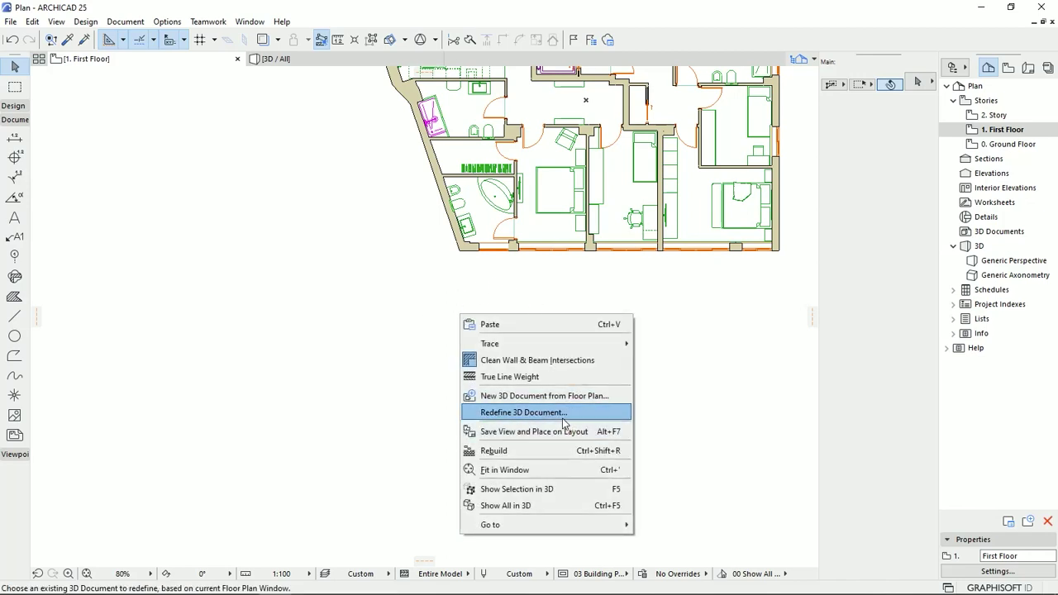
{"action": "left_click", "coordinate": [501, 376]}
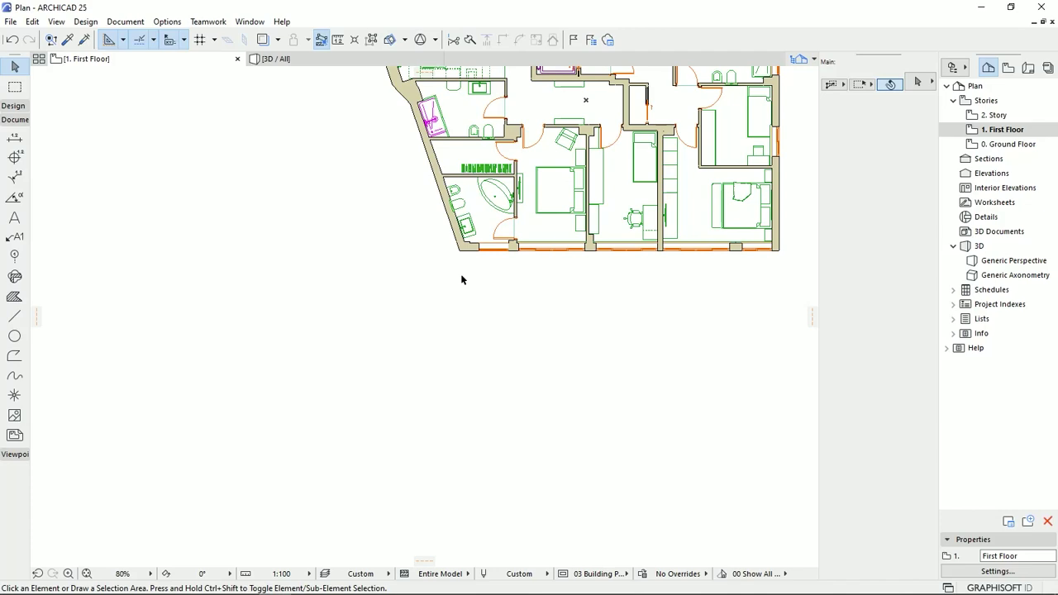
Step: Zoom in on the magenta bathroom fixture to inspect its line weights
{"action": "scroll", "coordinate": [461, 279], "scroll_direction": "up", "scroll_amount": 8}
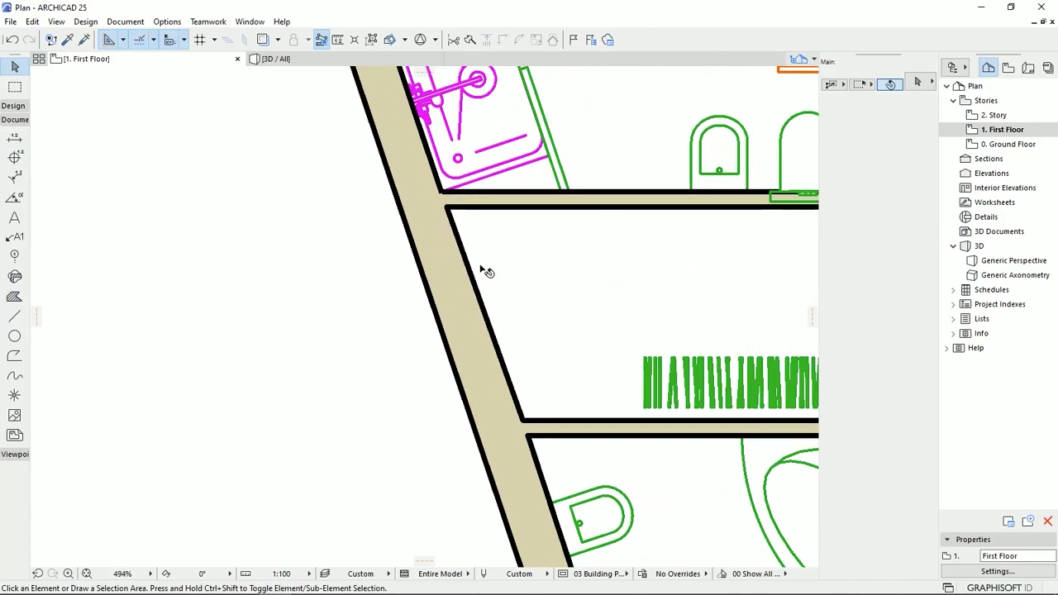
{"action": "middle_click_drag", "start_coordinate": [477, 183], "coordinate": [420, 338]}
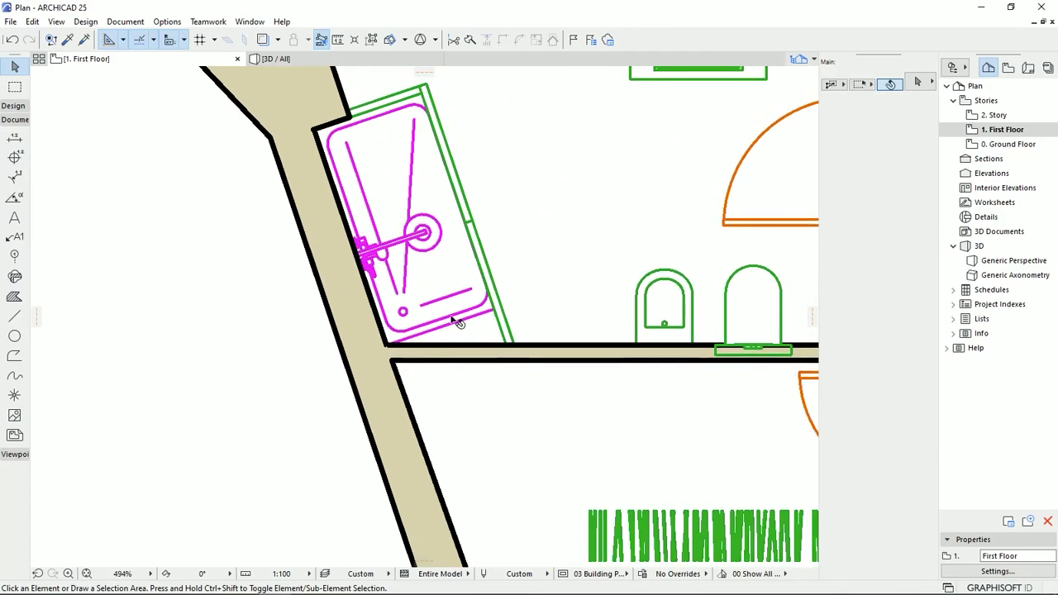
{"action": "scroll", "coordinate": [438, 417], "scroll_direction": "right", "scroll_amount": 5}
{"action": "scroll", "coordinate": [438, 418], "scroll_direction": "down", "scroll_amount": 3}
Step: Inspect the wall lines across the other rooms and the dining area
{"action": "middle_click_drag", "start_coordinate": [501, 447], "coordinate": [322, 437]}
{"action": "scroll", "coordinate": [496, 276], "scroll_direction": "right", "scroll_amount": 5}
{"action": "scroll", "coordinate": [668, 217], "scroll_direction": "up", "scroll_amount": 5}
{"action": "scroll", "coordinate": [533, 312], "scroll_direction": "up", "scroll_amount": 3}
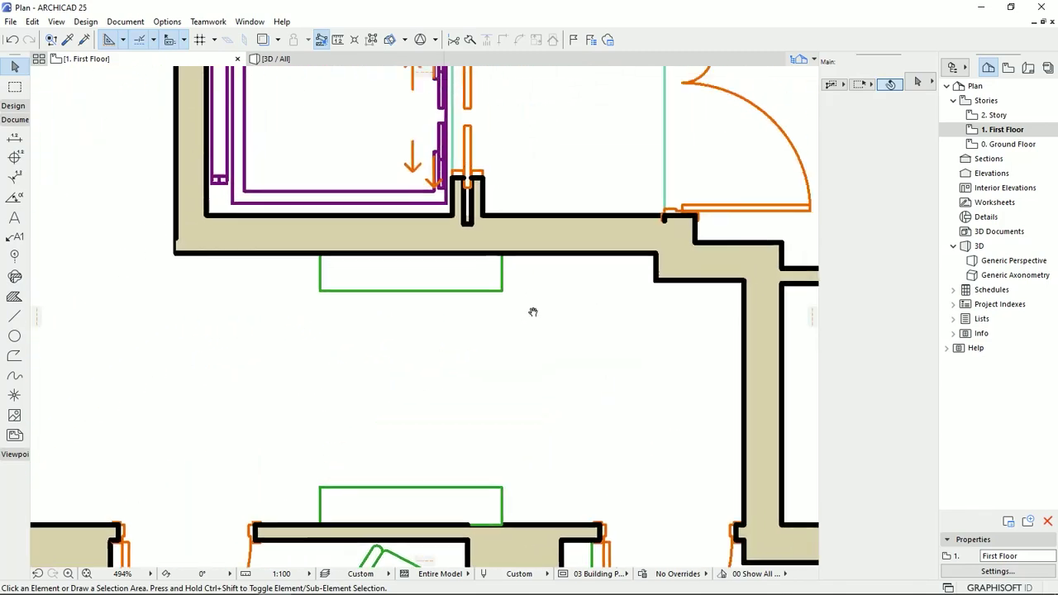
{"action": "scroll", "coordinate": [472, 323], "scroll_direction": "up", "scroll_amount": 3}
{"action": "scroll", "coordinate": [427, 390], "scroll_direction": "down", "scroll_amount": 2}
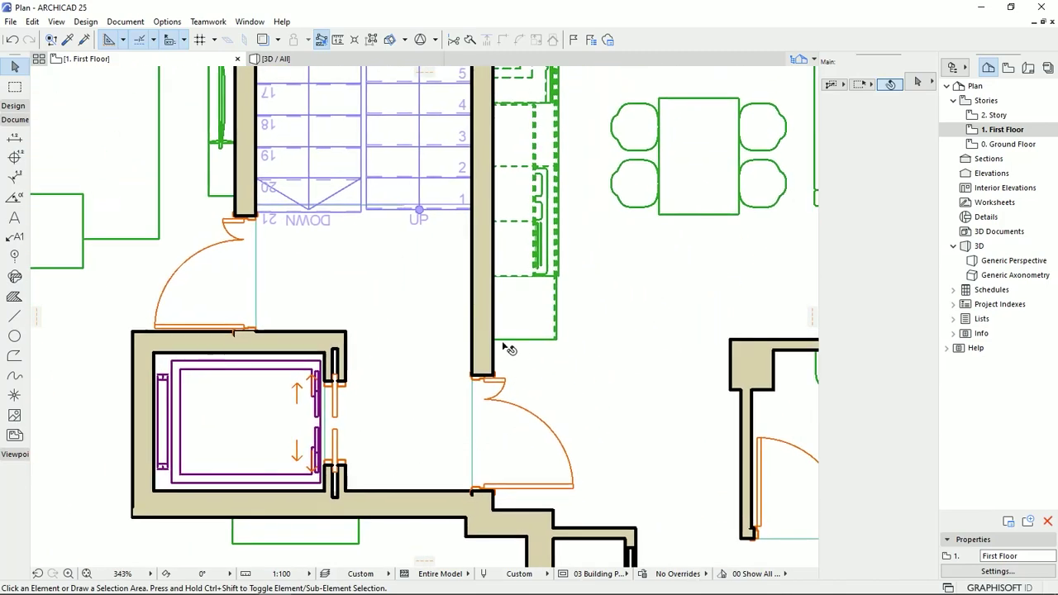
{"action": "scroll", "coordinate": [508, 349], "scroll_direction": "left", "scroll_amount": 5}
{"action": "scroll", "coordinate": [480, 315], "scroll_direction": "left", "scroll_amount": 6}
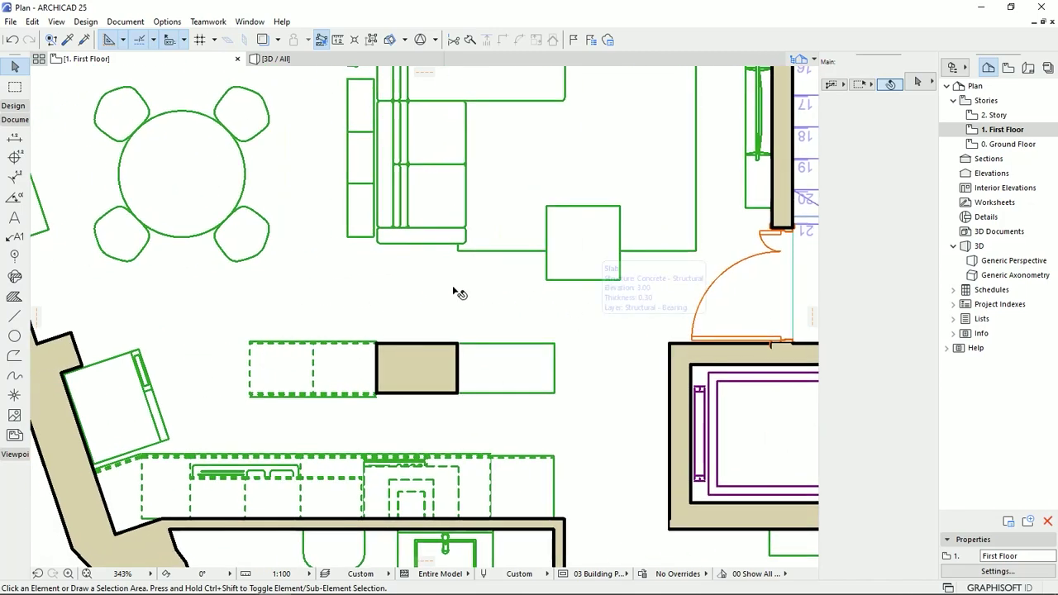
{"action": "scroll", "coordinate": [372, 299], "scroll_direction": "left", "scroll_amount": 8}
{"action": "scroll", "coordinate": [402, 338], "scroll_direction": "up", "scroll_amount": 4}
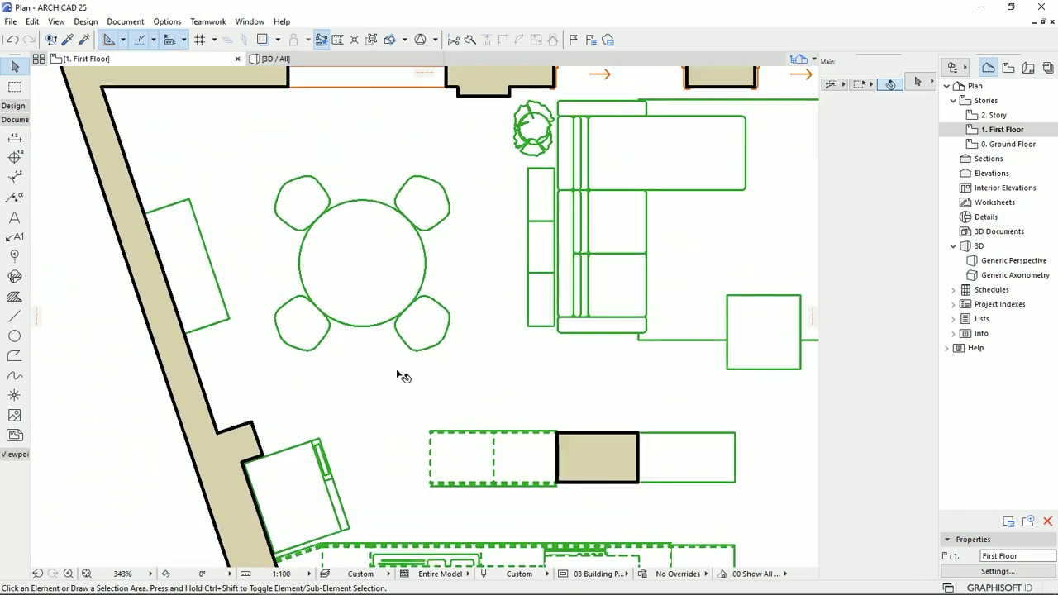
{"action": "middle_click_drag", "start_coordinate": [446, 369], "coordinate": [655, 277]}
Step: Toggle True Line Weight from the context menu and zoom out to the whole First Floor plan
{"action": "right_click", "coordinate": [293, 374]}
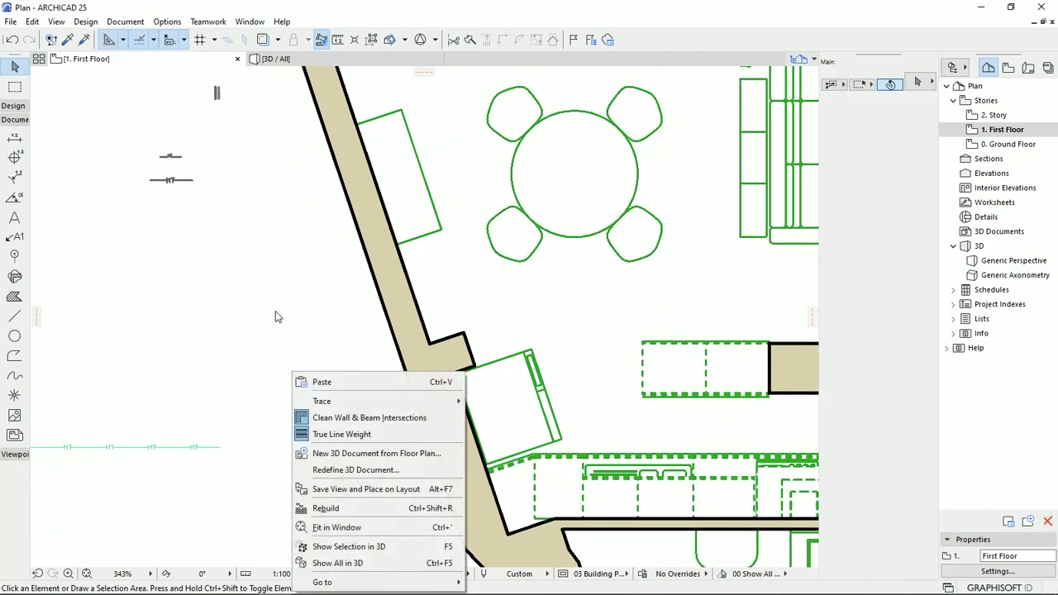
{"action": "left_click", "coordinate": [362, 436]}
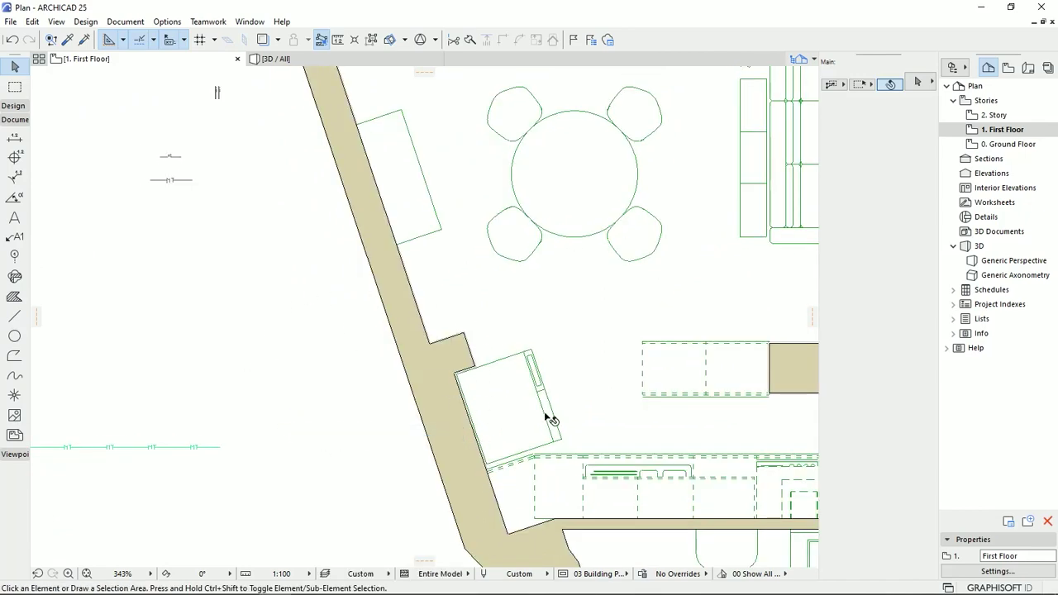
{"action": "scroll", "coordinate": [551, 420], "scroll_direction": "down", "scroll_amount": 5}
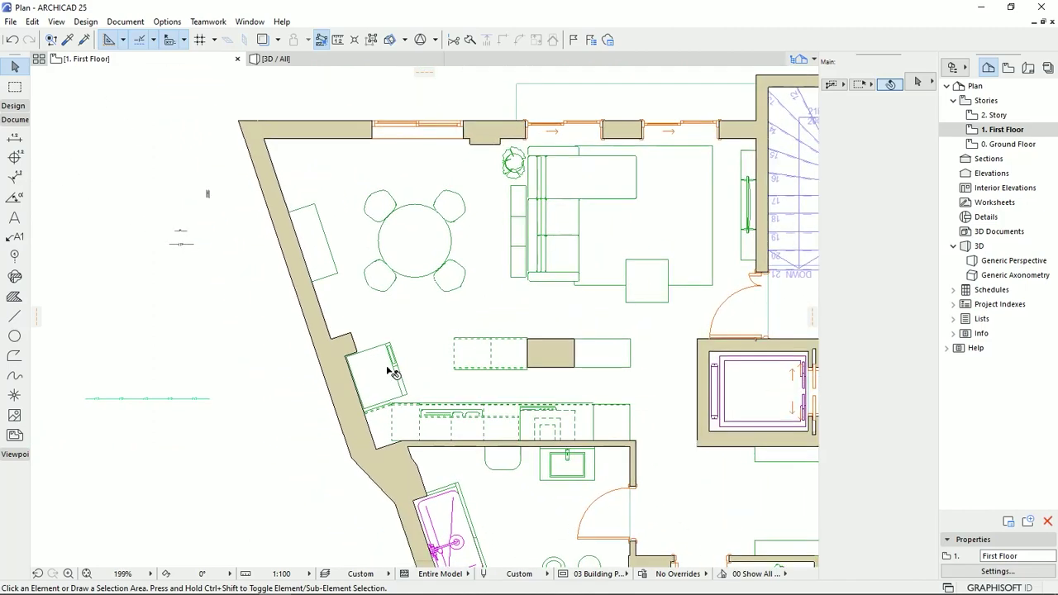
{"action": "scroll", "coordinate": [419, 368], "scroll_direction": "down", "scroll_amount": 4}
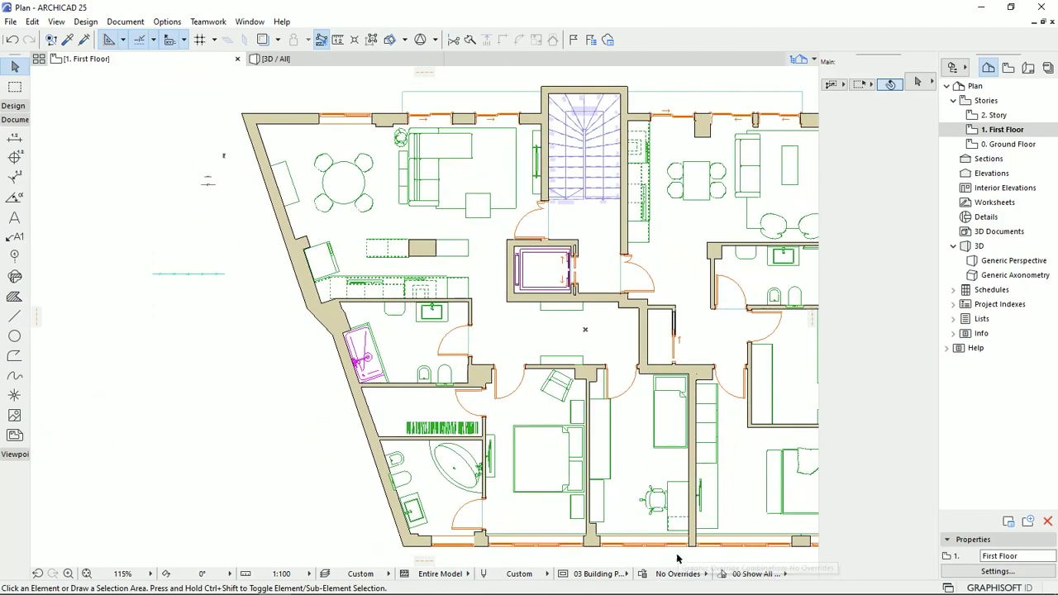
{"action": "middle_click_drag", "start_coordinate": [677, 558], "coordinate": [578, 501]}
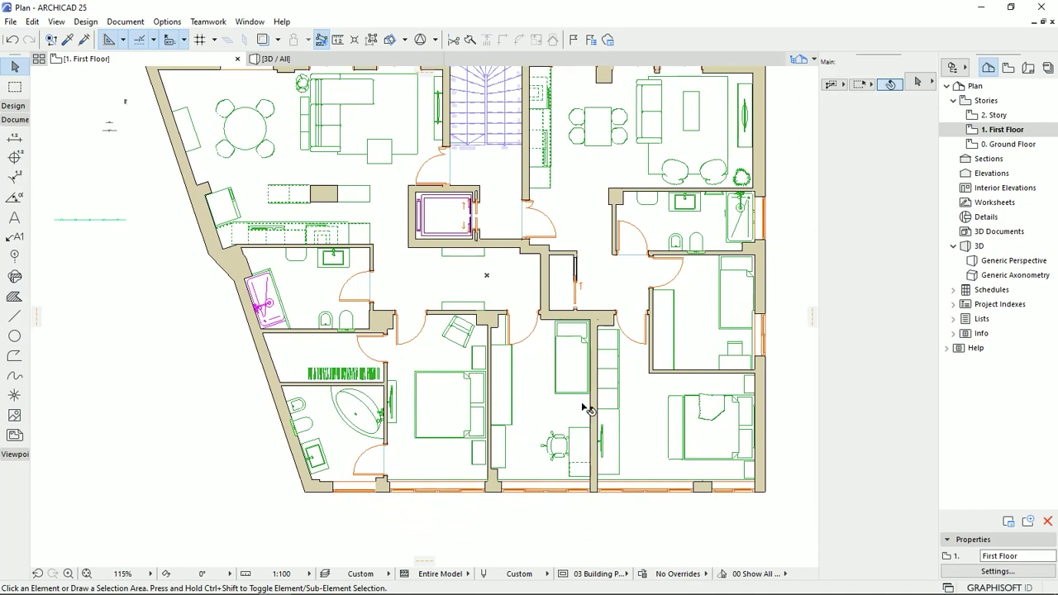
{"action": "middle_click_drag", "start_coordinate": [533, 389], "coordinate": [522, 437]}
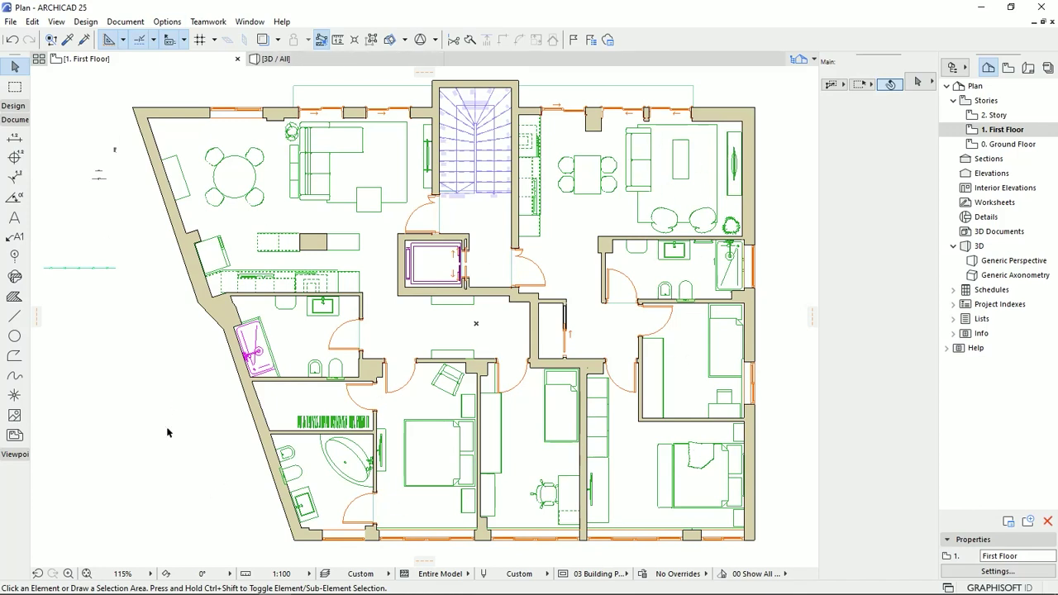
{"action": "left_click", "coordinate": [167, 22]}
Step: Store the Custom pen set under the name 'MT Pen Set' and apply it to model views
{"action": "mouse_move", "coordinate": [187, 43]}
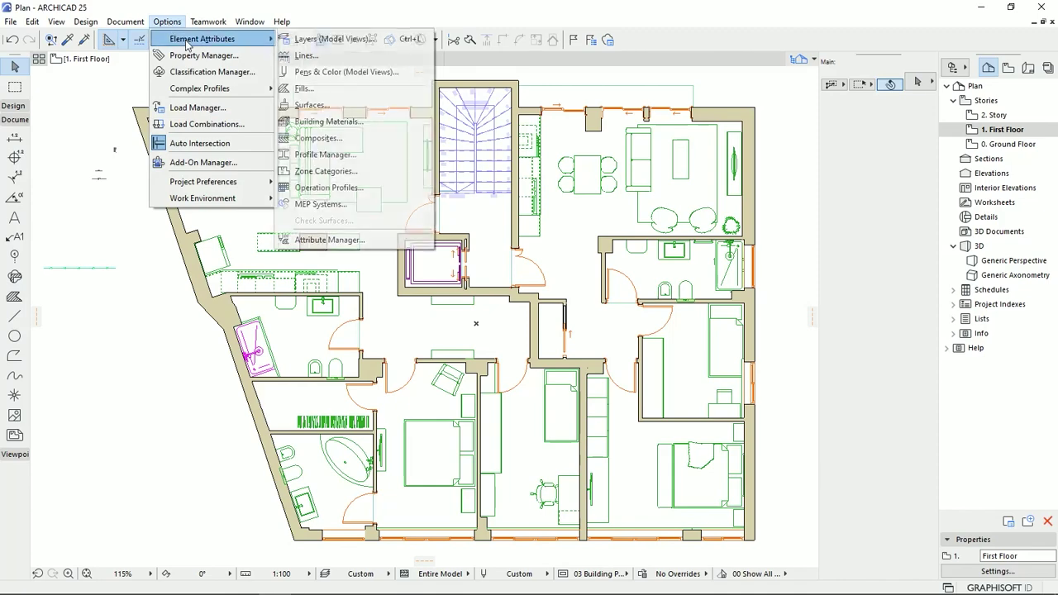
{"action": "left_click", "coordinate": [322, 73]}
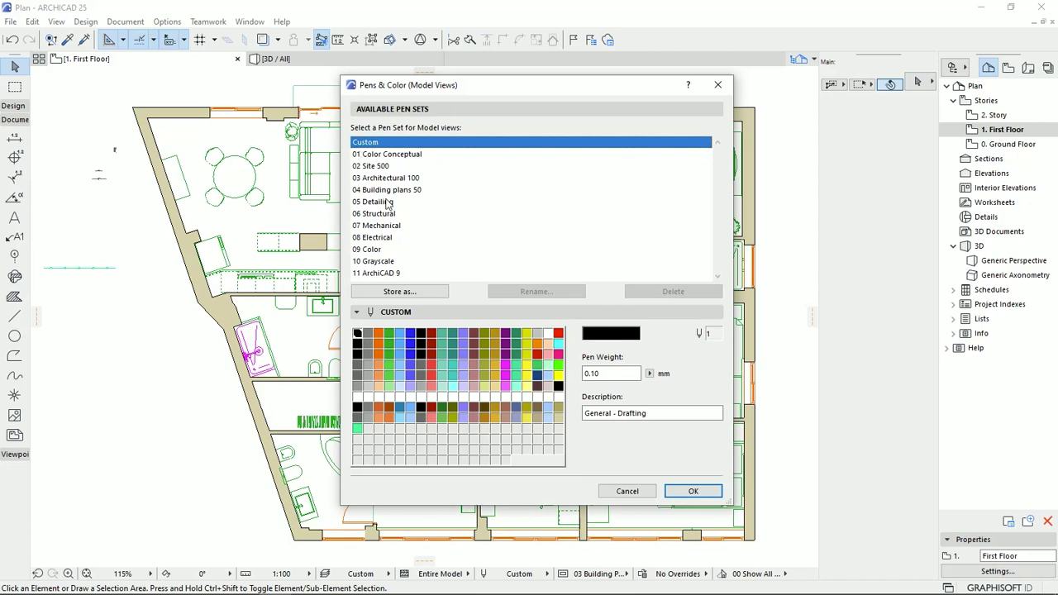
{"action": "left_click", "coordinate": [394, 292]}
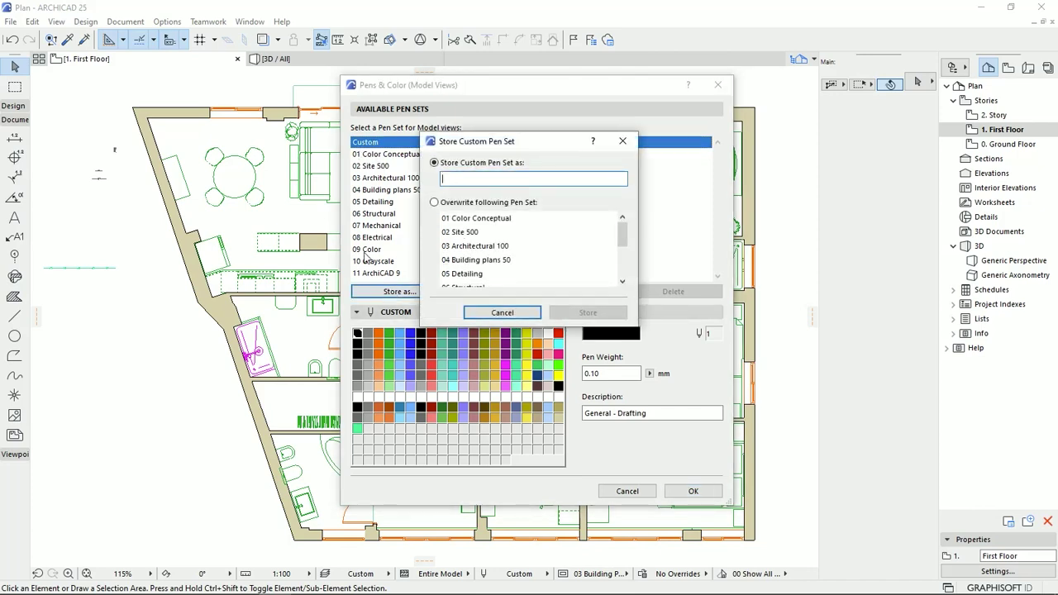
{"action": "type", "text": "MT Pen Set"}
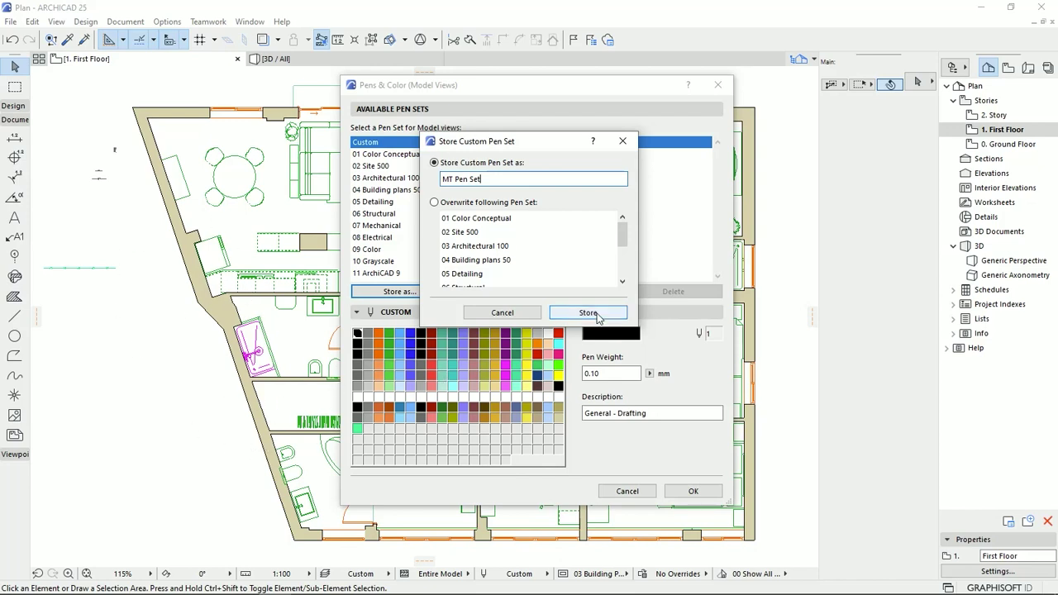
{"action": "left_click", "coordinate": [589, 312]}
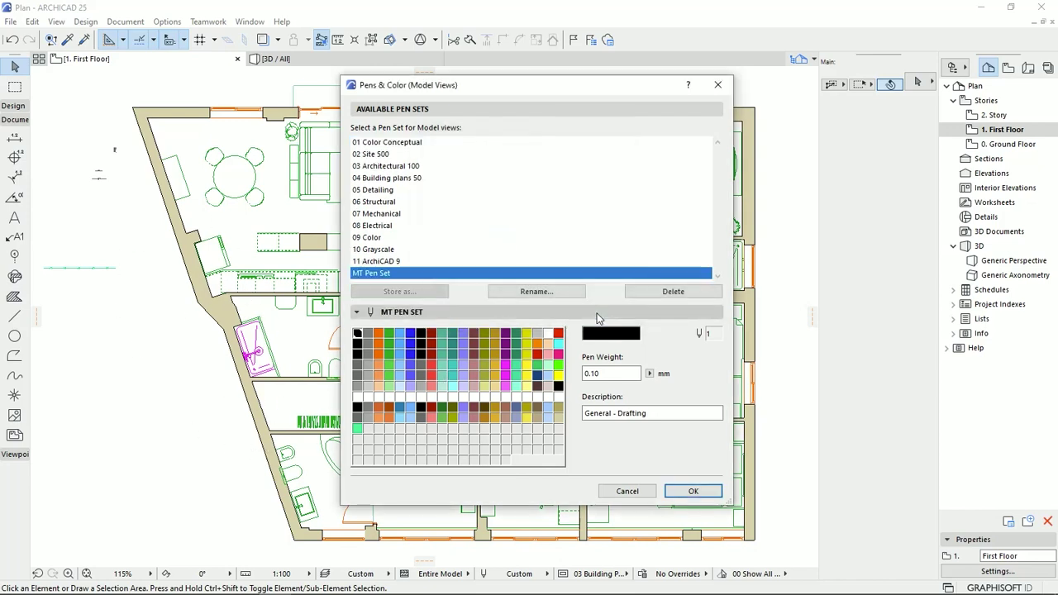
{"action": "left_click", "coordinate": [691, 491]}
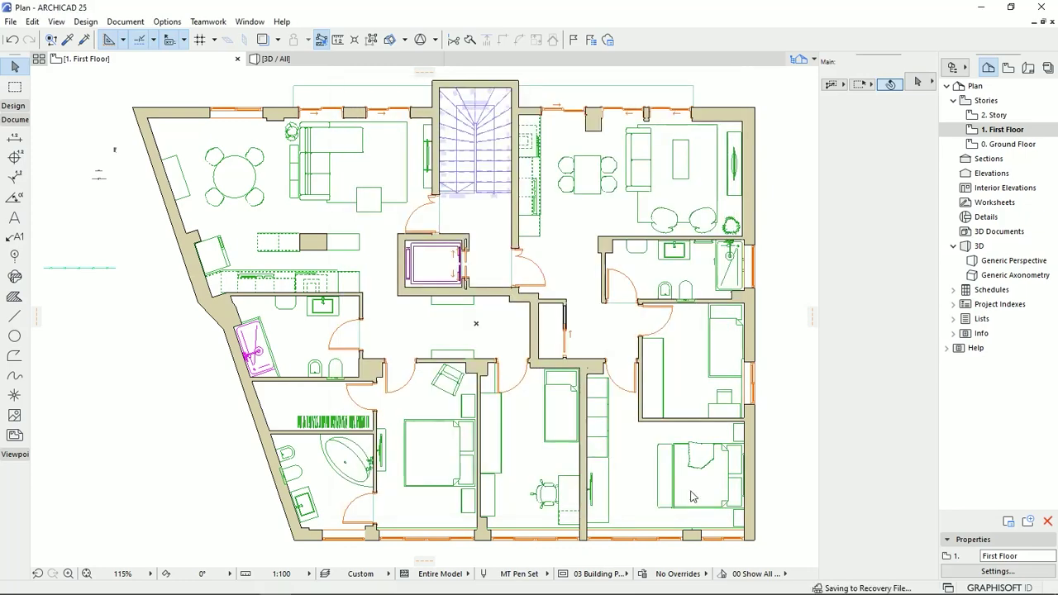
Step: Select the Line tool and confirm pen 181 stays set for Symbol MT lines
{"action": "left_click", "coordinate": [12, 319]}
{"action": "left_click", "coordinate": [924, 252]}
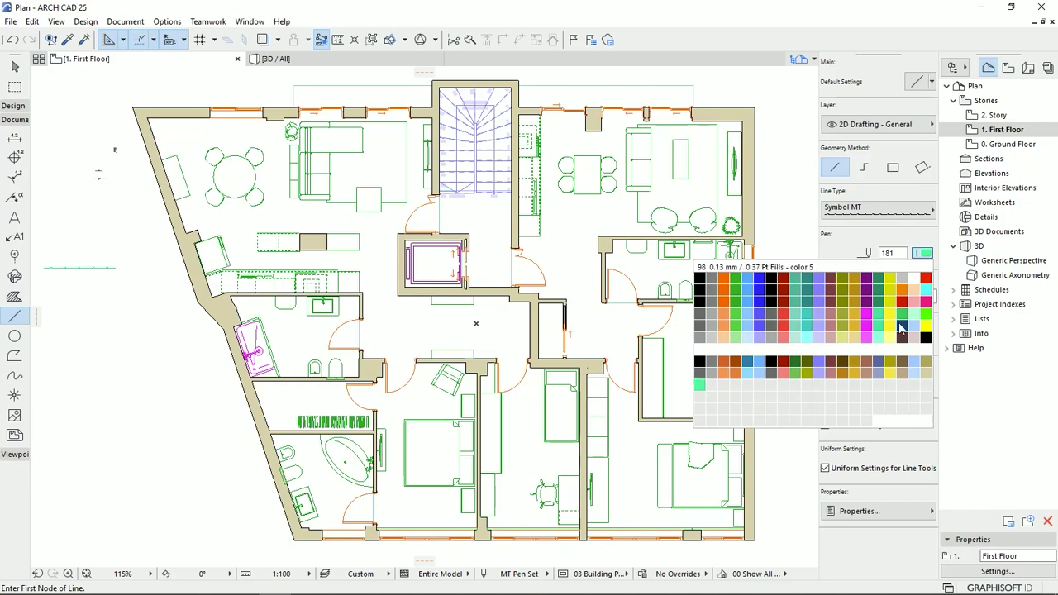
{"action": "left_click", "coordinate": [850, 241]}
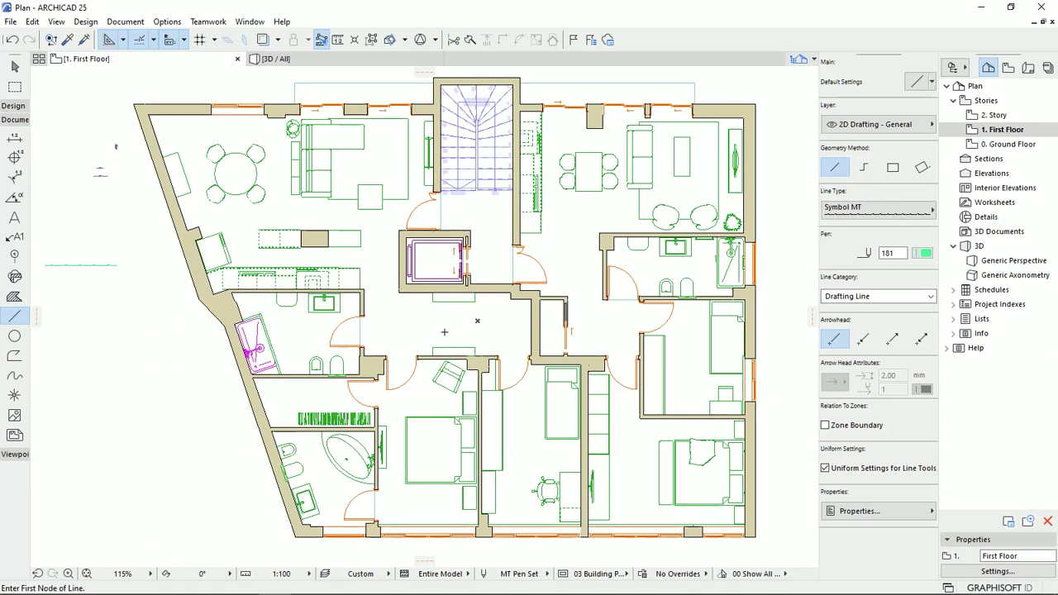
{"action": "scroll", "coordinate": [461, 329], "scroll_direction": "down", "scroll_amount": 3}
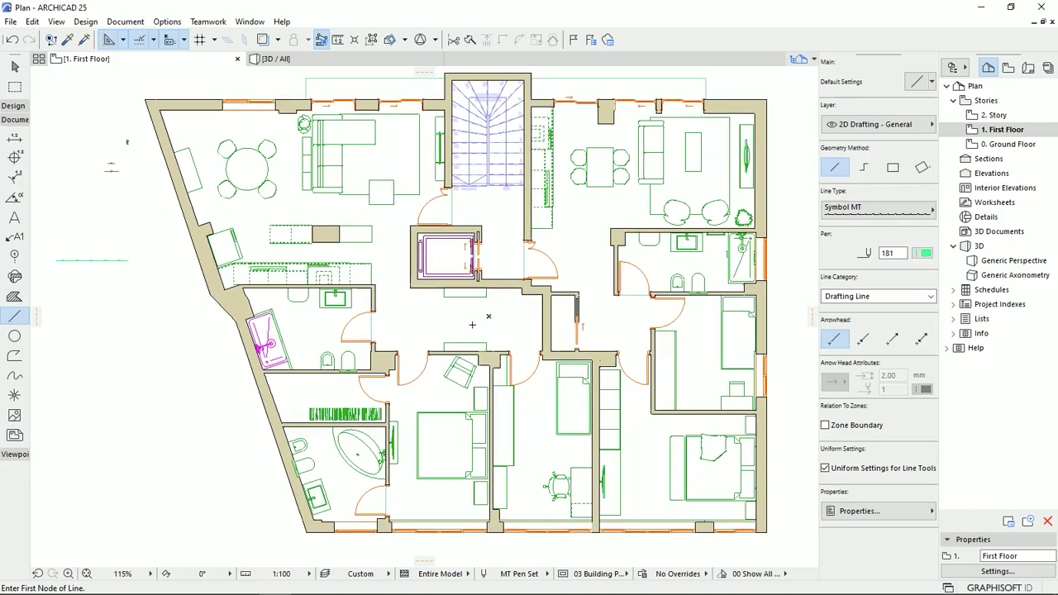